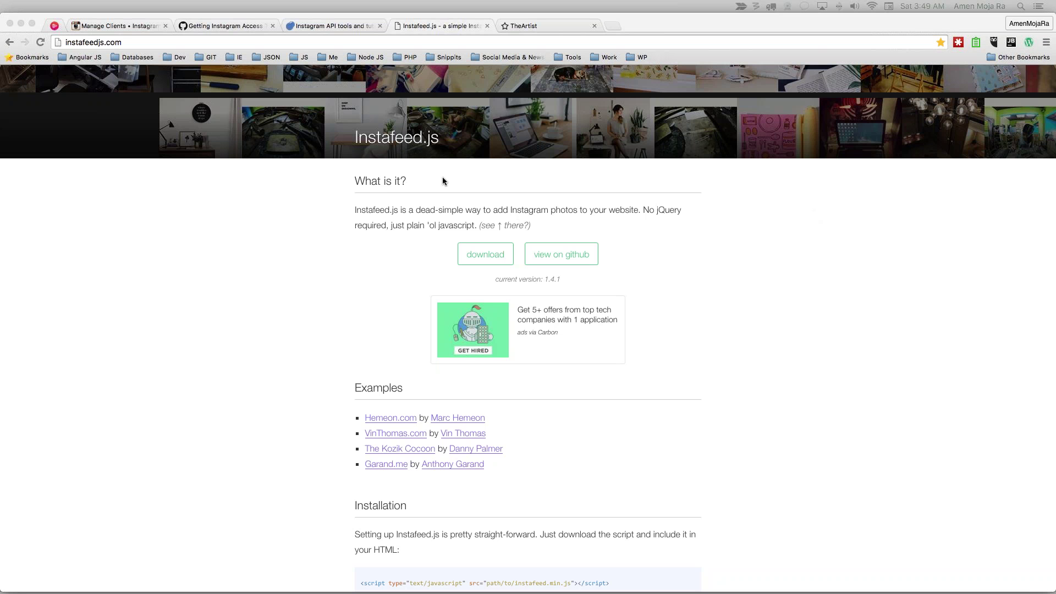
Read through the Instafeed.js installation, usage and options docs, then switch to the TheArtist theme demo.
{"action": "scroll", "coordinate": [443, 181], "scroll_direction": "down", "scroll_amount": 5}
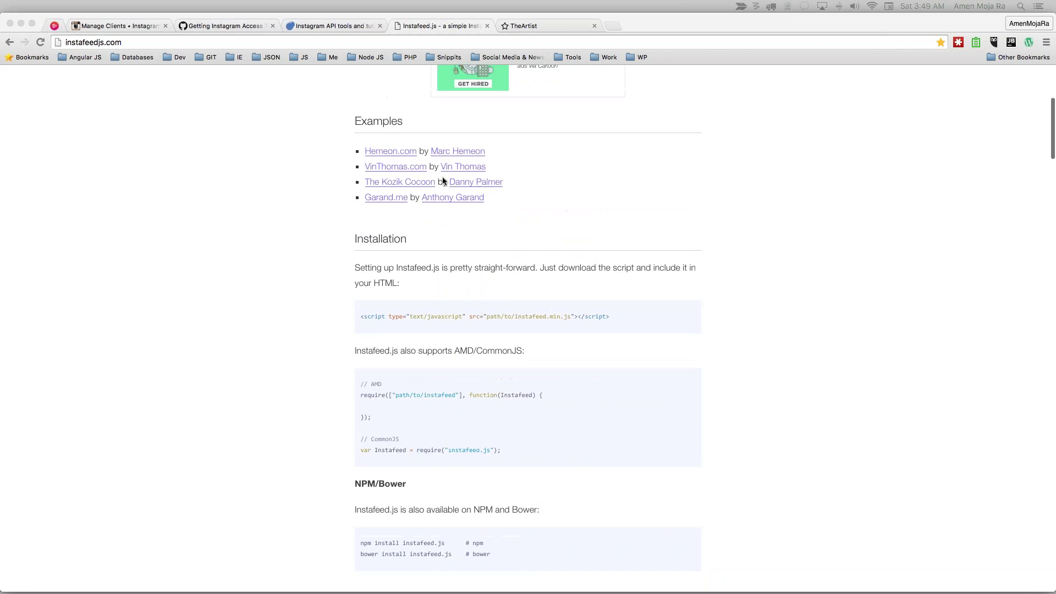
{"action": "scroll", "coordinate": [443, 180], "scroll_direction": "down", "scroll_amount": 20}
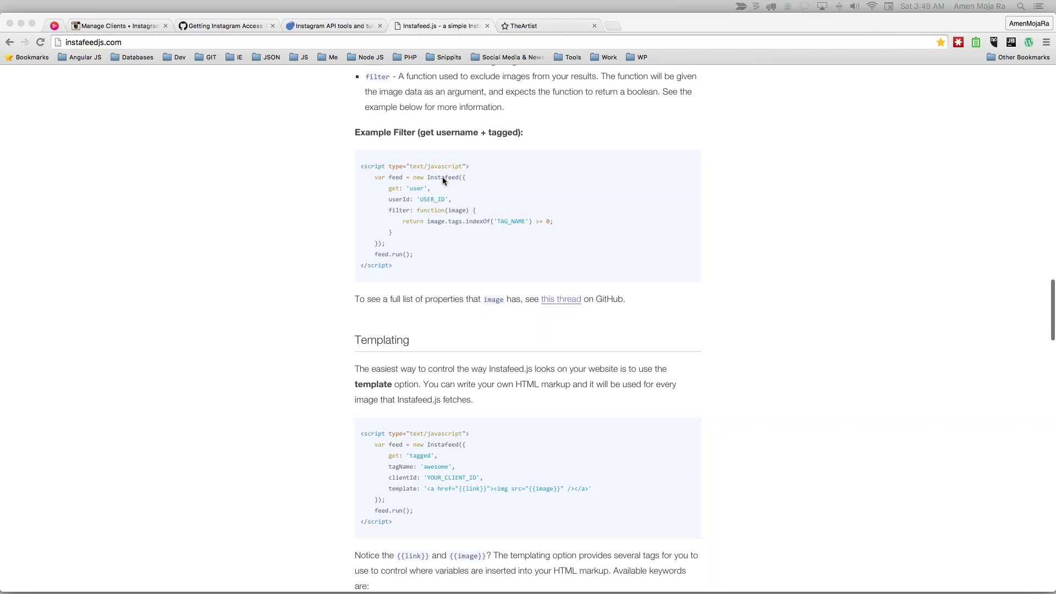
{"action": "scroll", "coordinate": [442, 180], "scroll_direction": "down", "scroll_amount": 20}
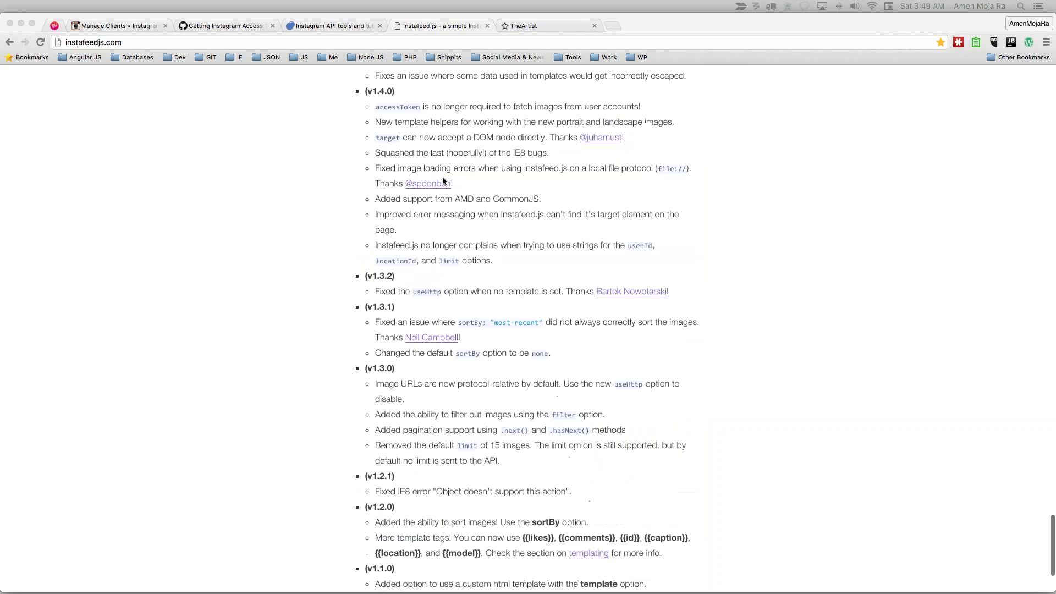
{"action": "scroll", "coordinate": [442, 181], "scroll_direction": "up", "scroll_amount": 20}
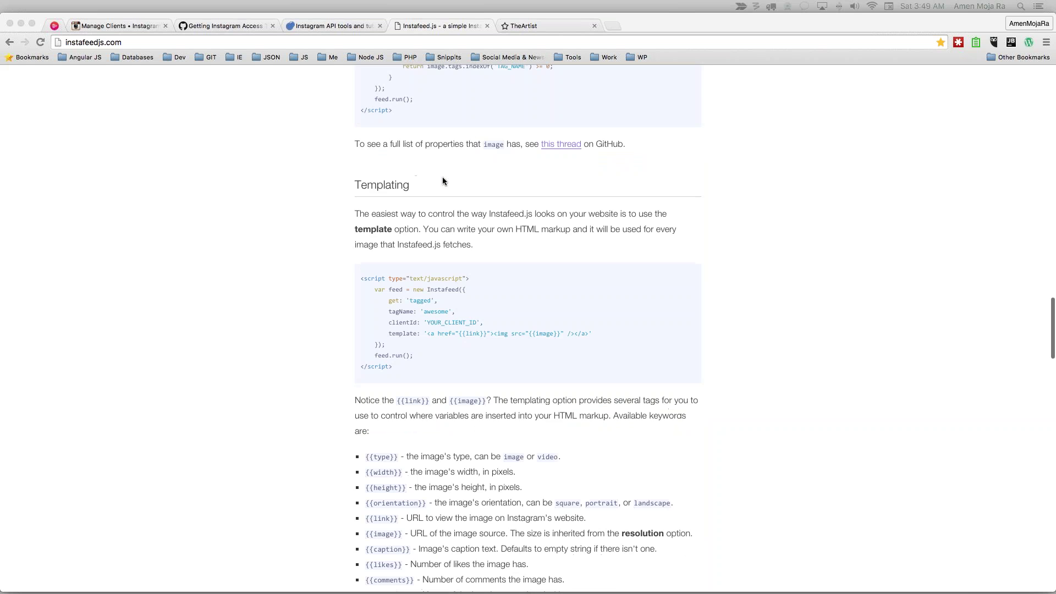
{"action": "scroll", "coordinate": [443, 180], "scroll_direction": "up", "scroll_amount": 20}
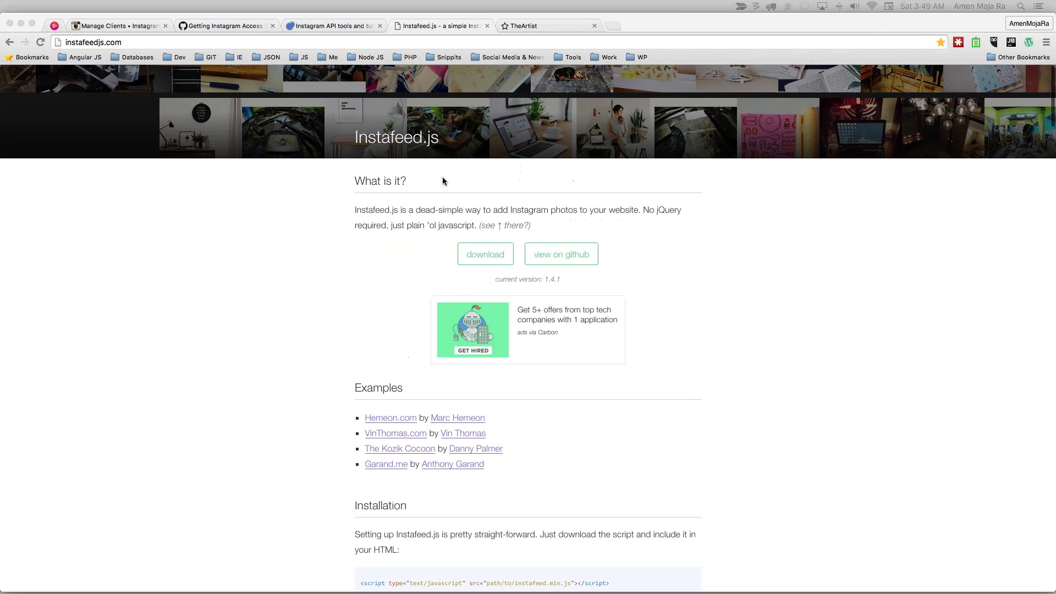
{"action": "scroll", "coordinate": [506, 198], "scroll_direction": "down", "scroll_amount": 5}
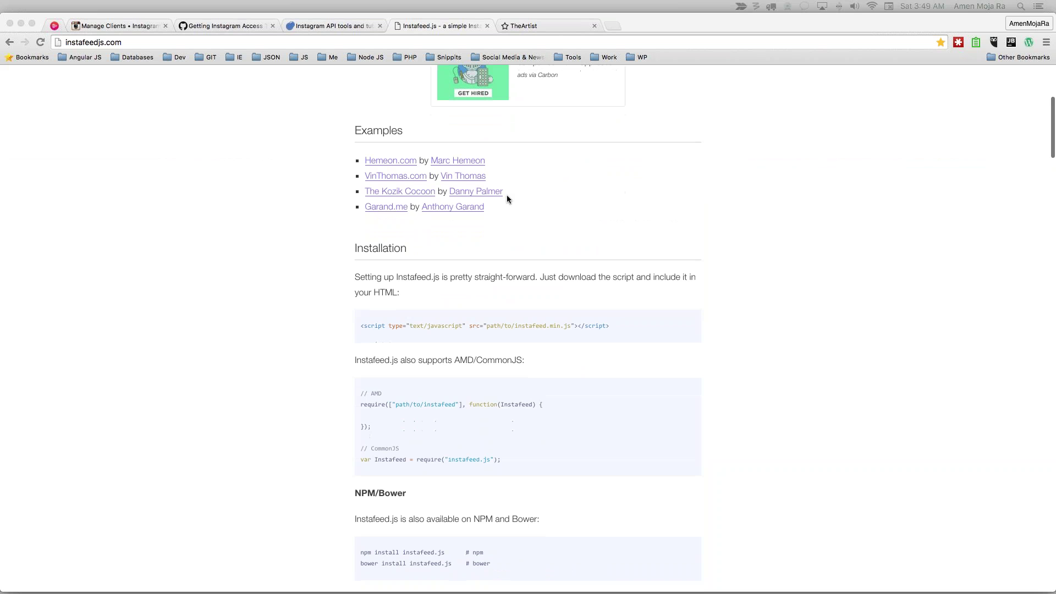
{"action": "scroll", "coordinate": [506, 194], "scroll_direction": "down", "scroll_amount": 5}
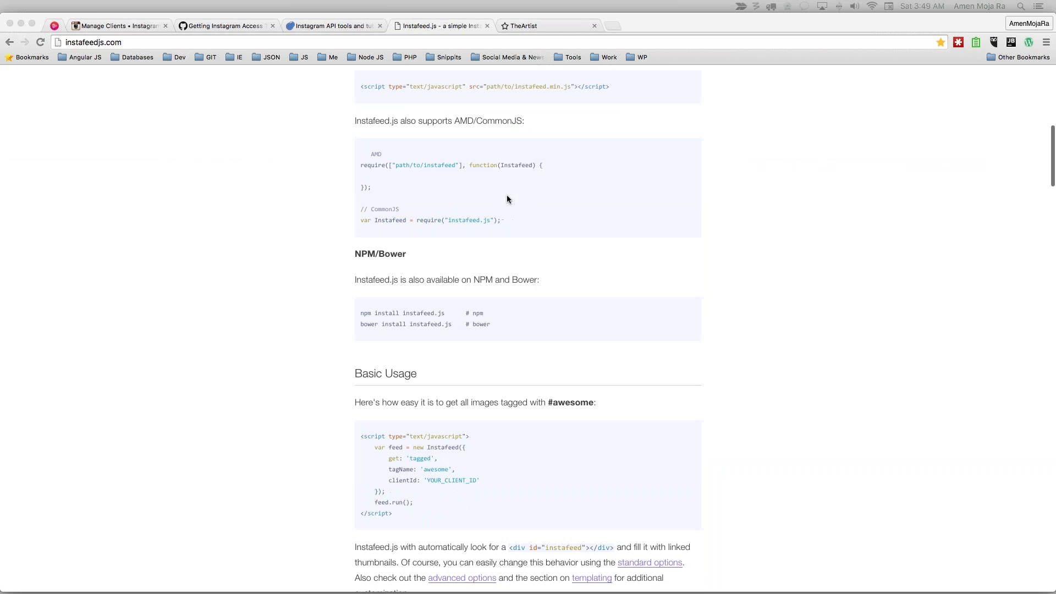
{"action": "scroll", "coordinate": [506, 195], "scroll_direction": "up", "scroll_amount": 10}
{"action": "scroll", "coordinate": [507, 198], "scroll_direction": "down", "scroll_amount": 15}
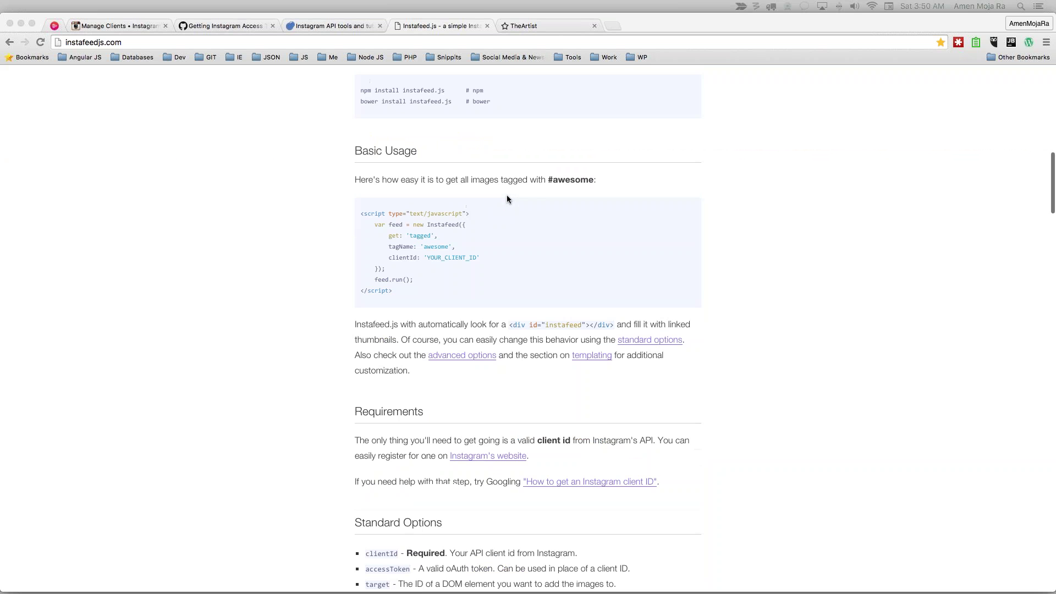
{"action": "scroll", "coordinate": [506, 196], "scroll_direction": "down", "scroll_amount": 1}
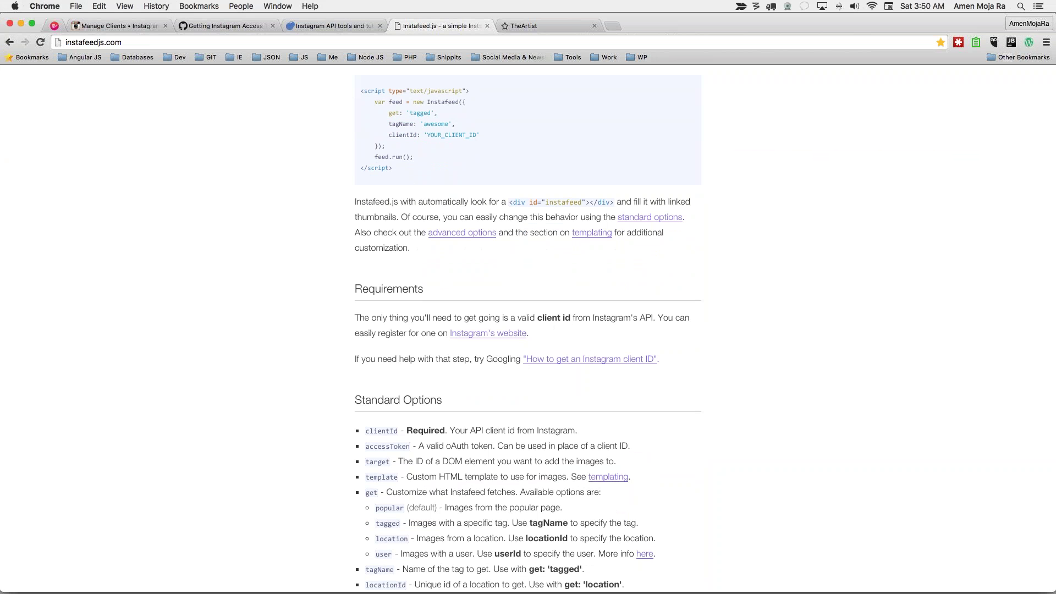
{"action": "scroll", "coordinate": [556, 325], "scroll_direction": "up", "scroll_amount": 3}
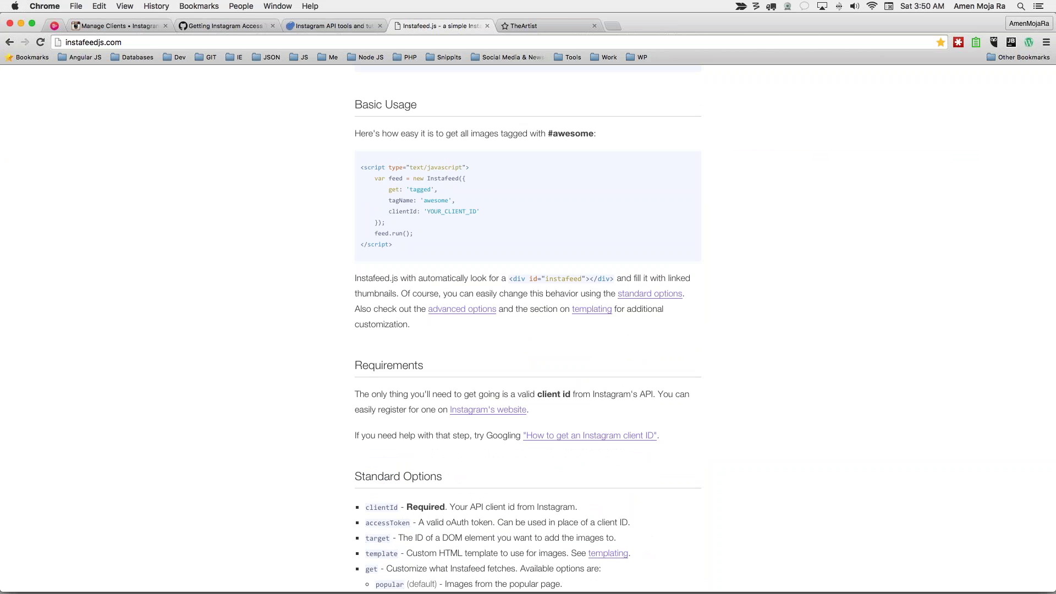
{"action": "scroll", "coordinate": [528, 209], "scroll_direction": "up", "scroll_amount": 5}
{"action": "scroll", "coordinate": [528, 209], "scroll_direction": "down", "scroll_amount": 5}
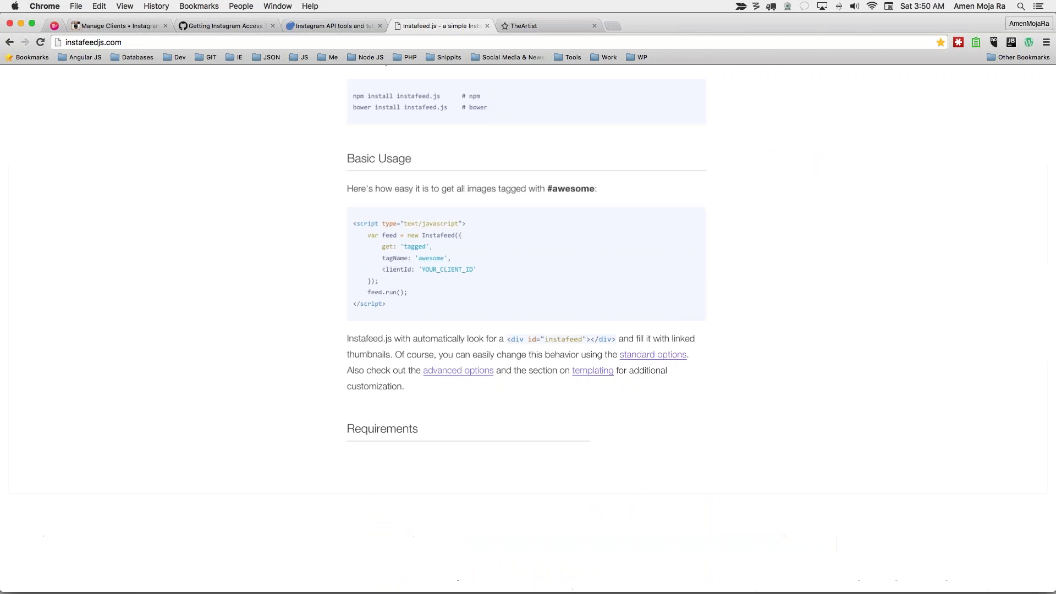
{"action": "scroll", "coordinate": [528, 330], "scroll_direction": "up", "scroll_amount": 15}
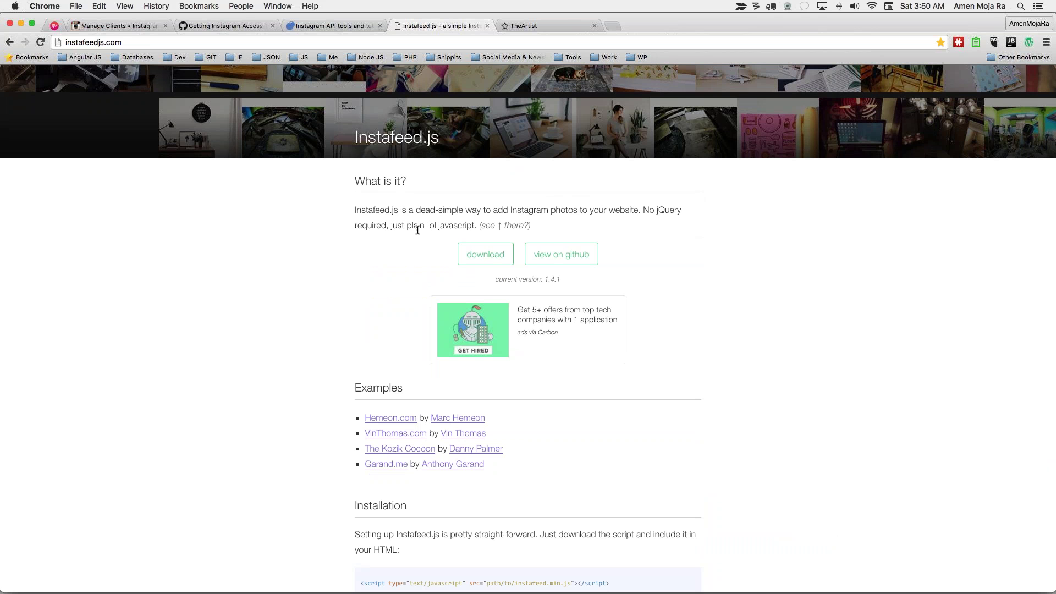
{"action": "left_click", "coordinate": [526, 25]}
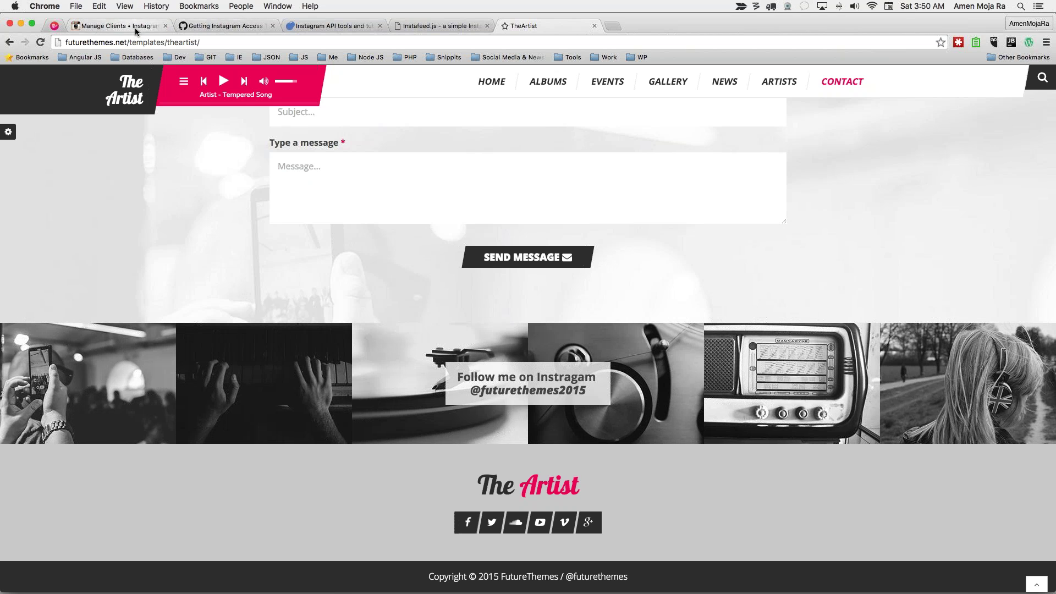
Go to Manage Clients and open the registered client's Edit page.
{"action": "left_click", "coordinate": [122, 27]}
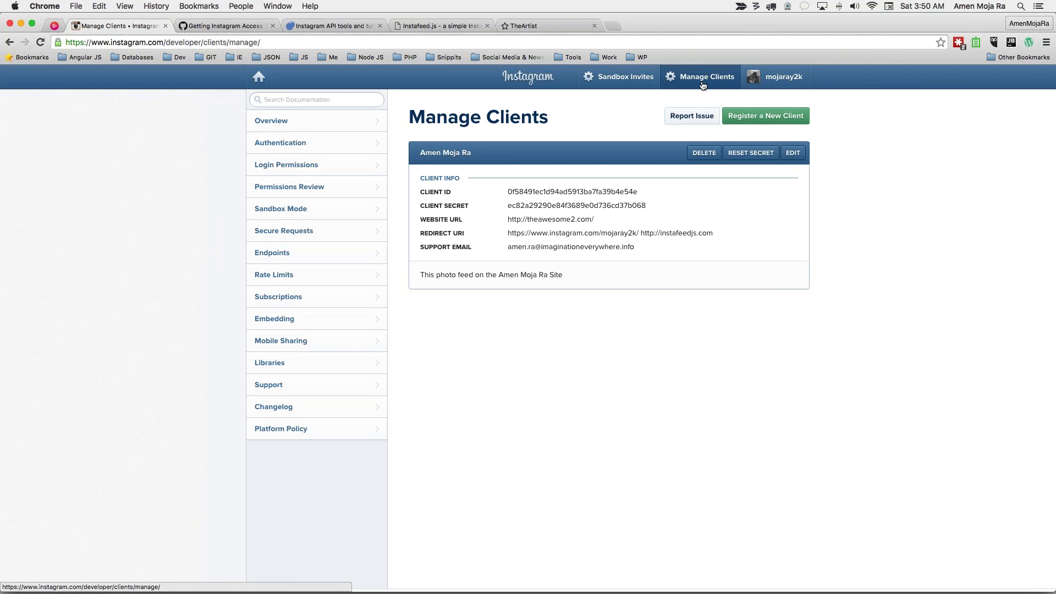
{"action": "left_click", "coordinate": [759, 116]}
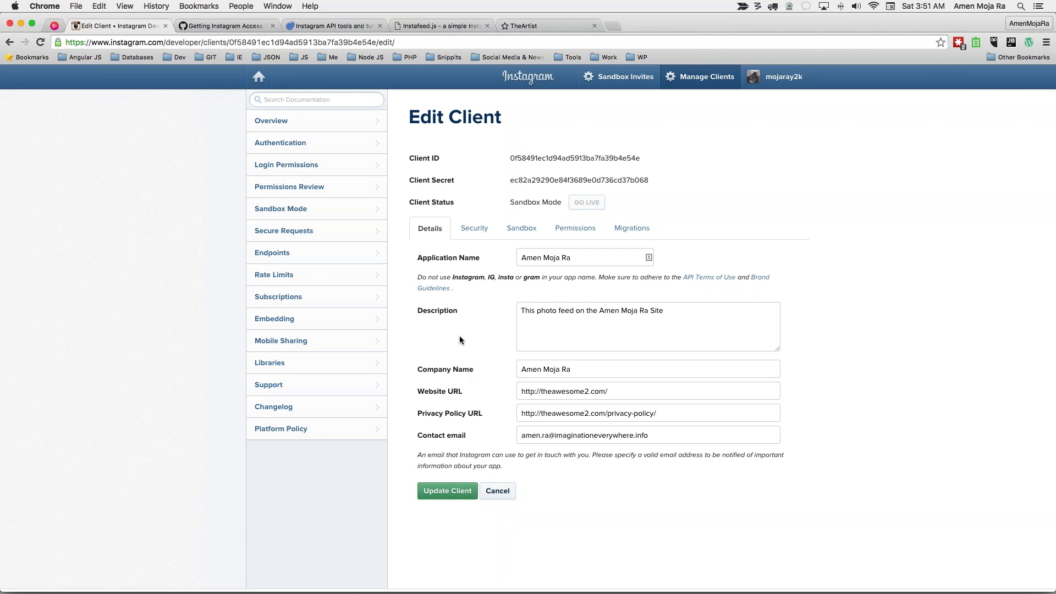
{"action": "left_click", "coordinate": [476, 234]}
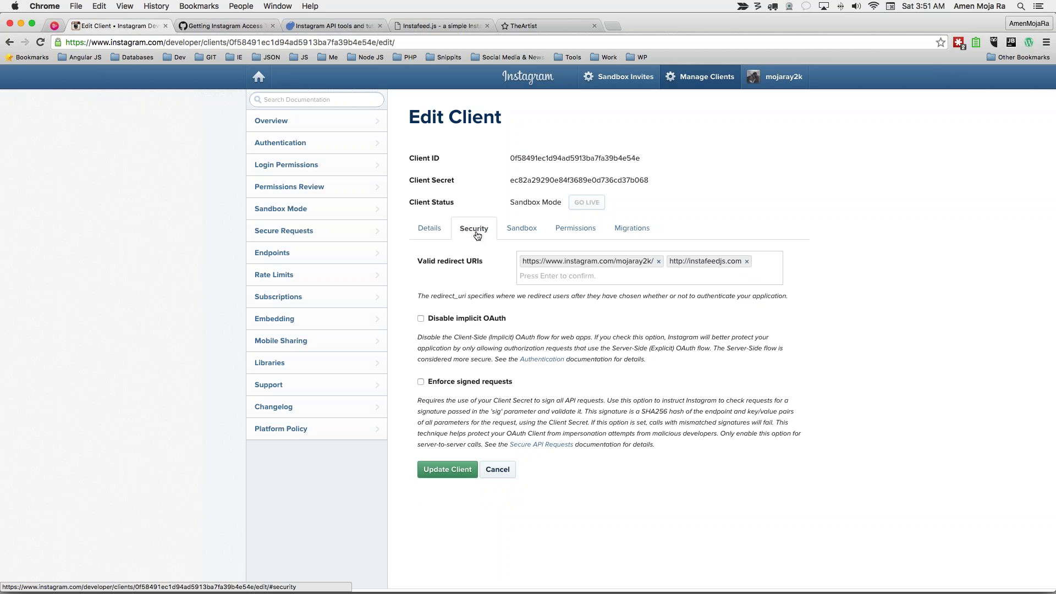
{"action": "left_click", "coordinate": [657, 262]}
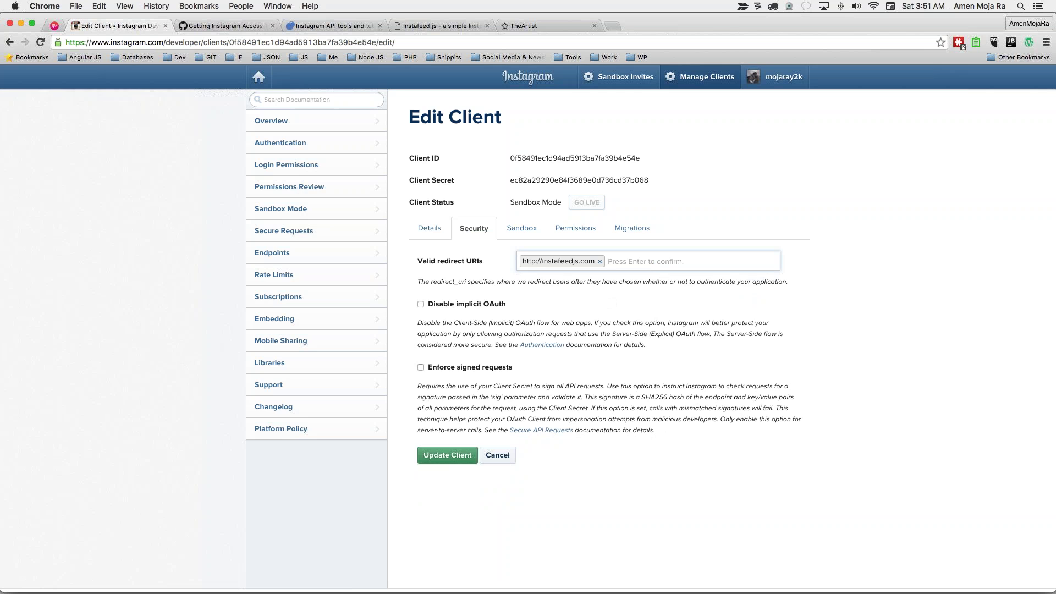
{"action": "scroll", "coordinate": [622, 247], "scroll_direction": "up", "scroll_amount": 5}
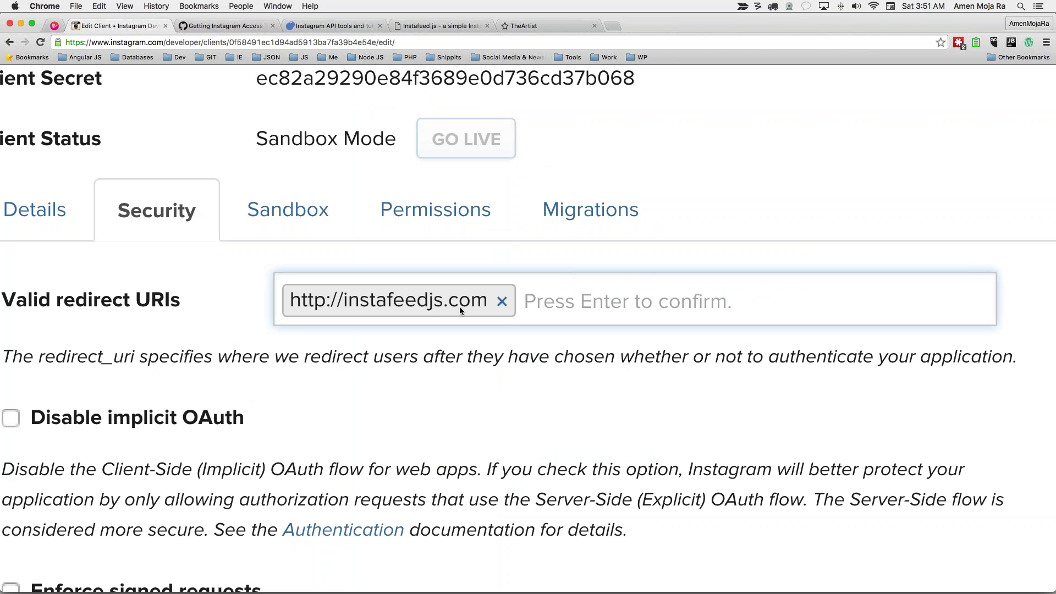
{"action": "scroll", "coordinate": [459, 306], "scroll_direction": "down", "scroll_amount": 5}
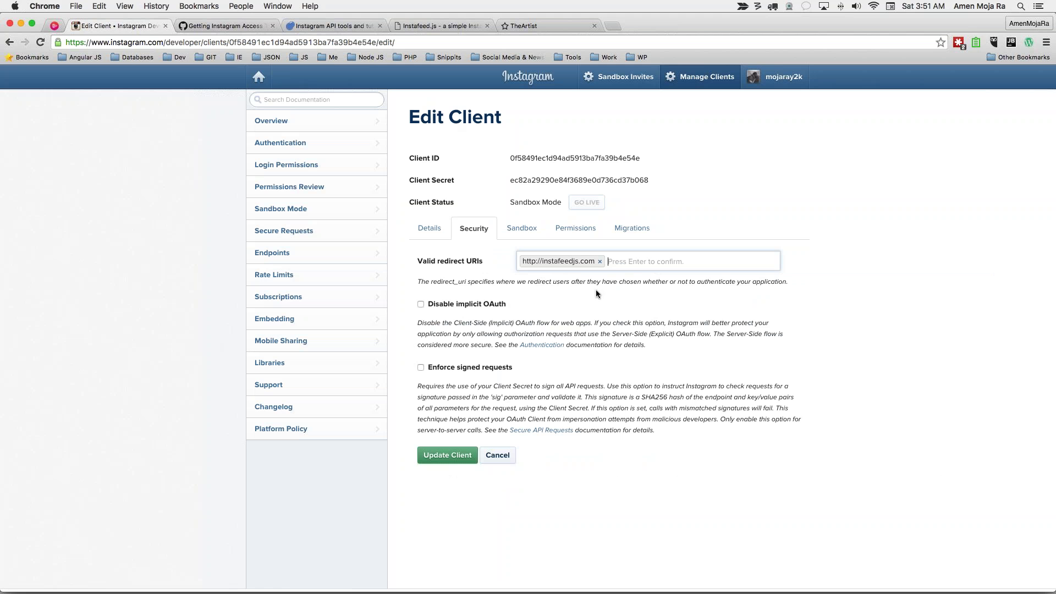
Save the client with Update Client, then select its Client ID on Manage Clients.
{"action": "left_click", "coordinate": [432, 232]}
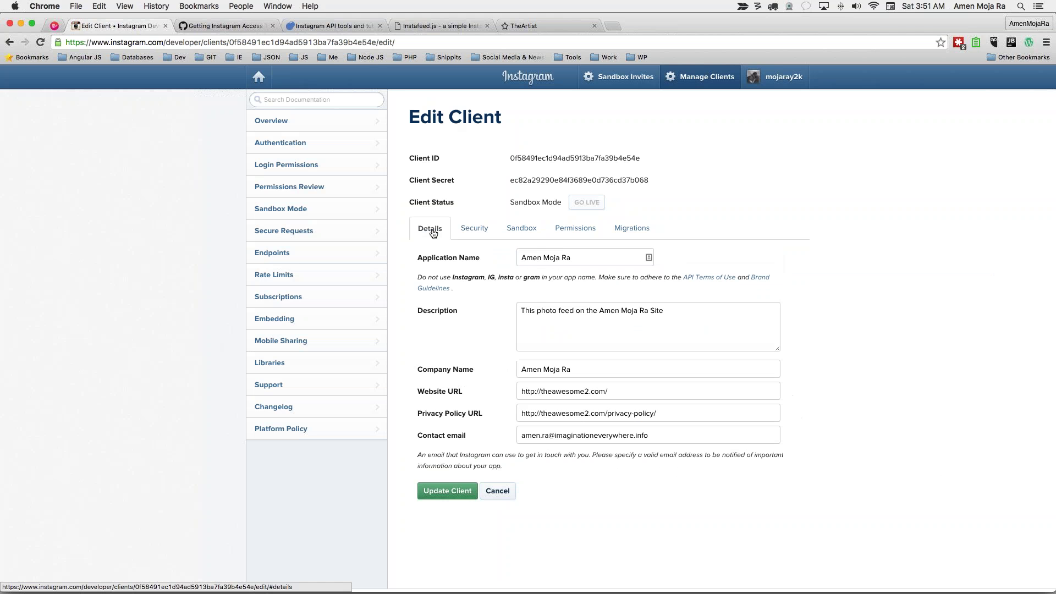
{"action": "left_click", "coordinate": [446, 492]}
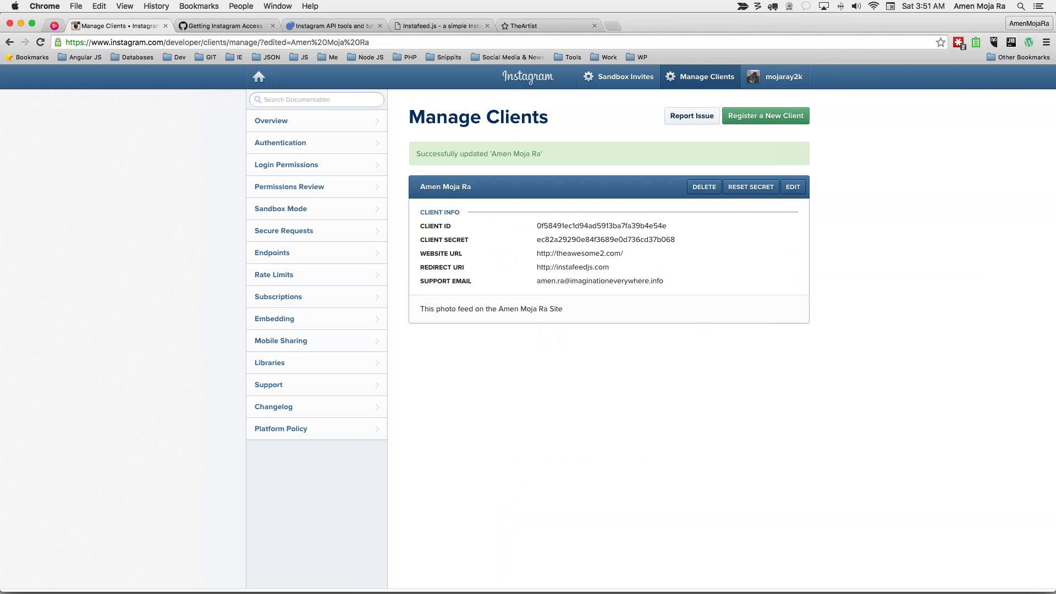
{"action": "double_click", "coordinate": [602, 225]}
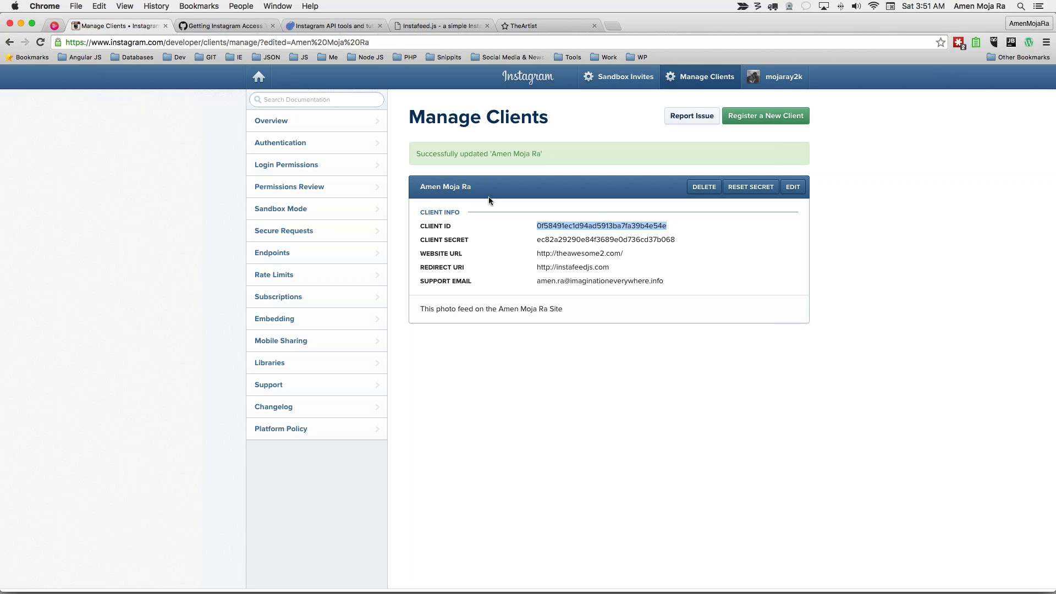
Copy the Instagram OAuth authorize URL from step 8 of the instafeedjsaccess.md gist.
{"action": "left_click", "coordinate": [219, 25]}
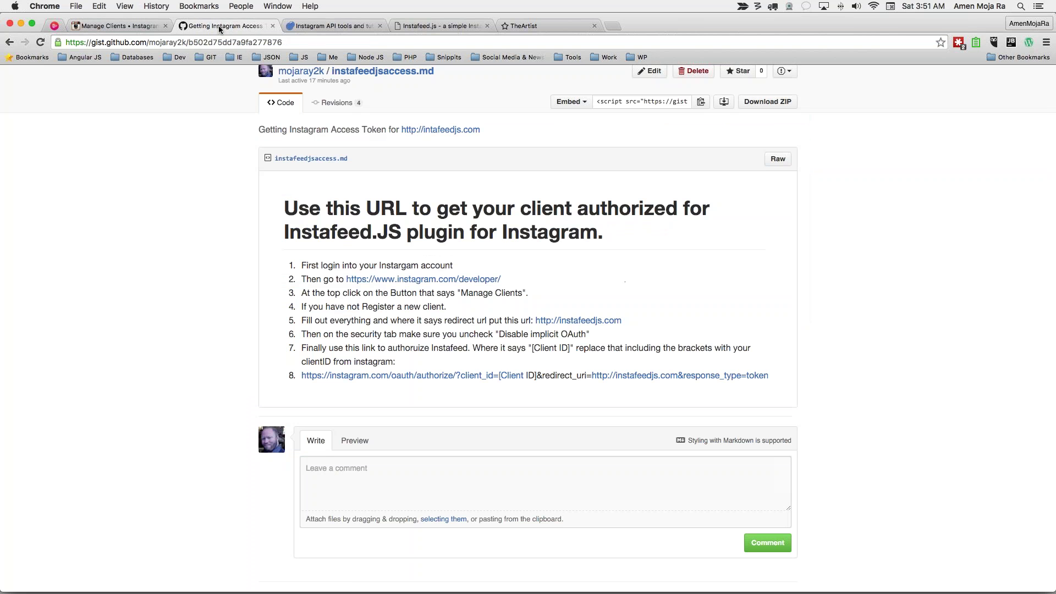
{"action": "scroll", "coordinate": [688, 380], "scroll_direction": "down", "scroll_amount": 1}
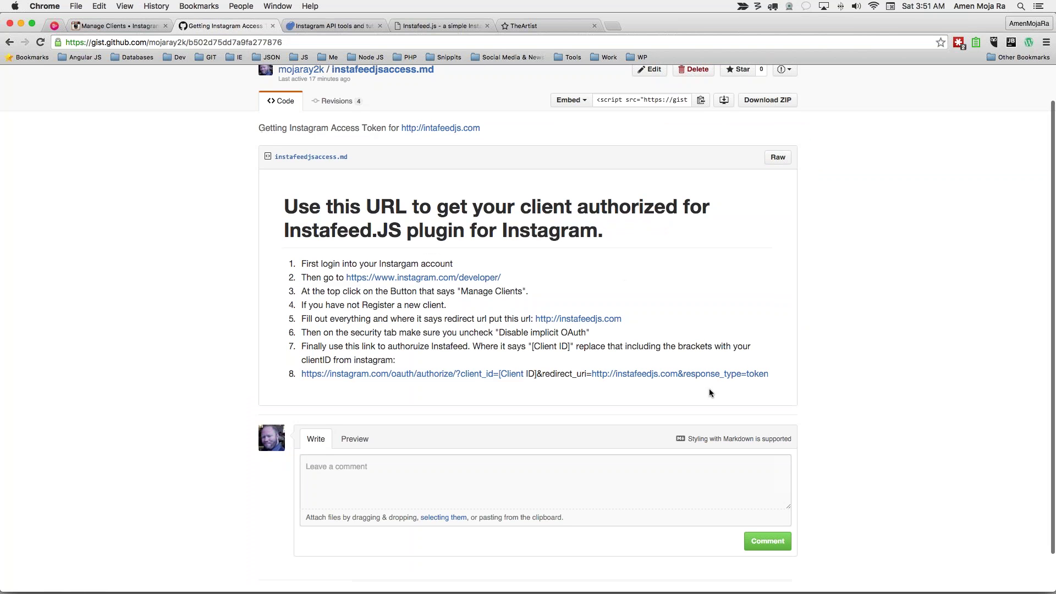
{"action": "left_click_drag", "start_coordinate": [774, 373], "coordinate": [302, 378]}
{"action": "scroll", "coordinate": [330, 374], "scroll_direction": "down", "scroll_amount": 1}
{"action": "right_click", "coordinate": [330, 372]}
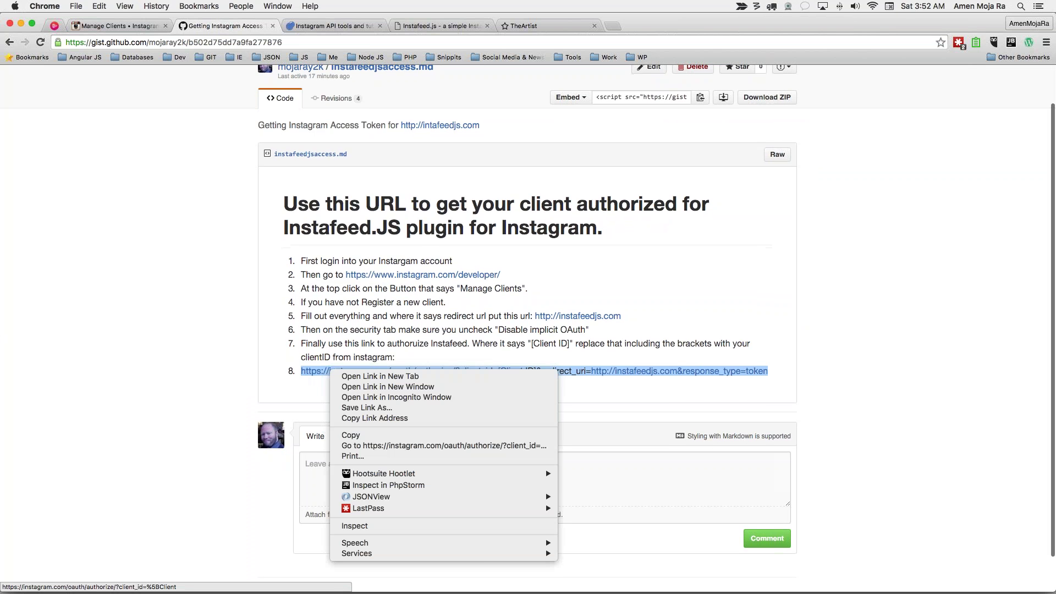
{"action": "left_click", "coordinate": [414, 436]}
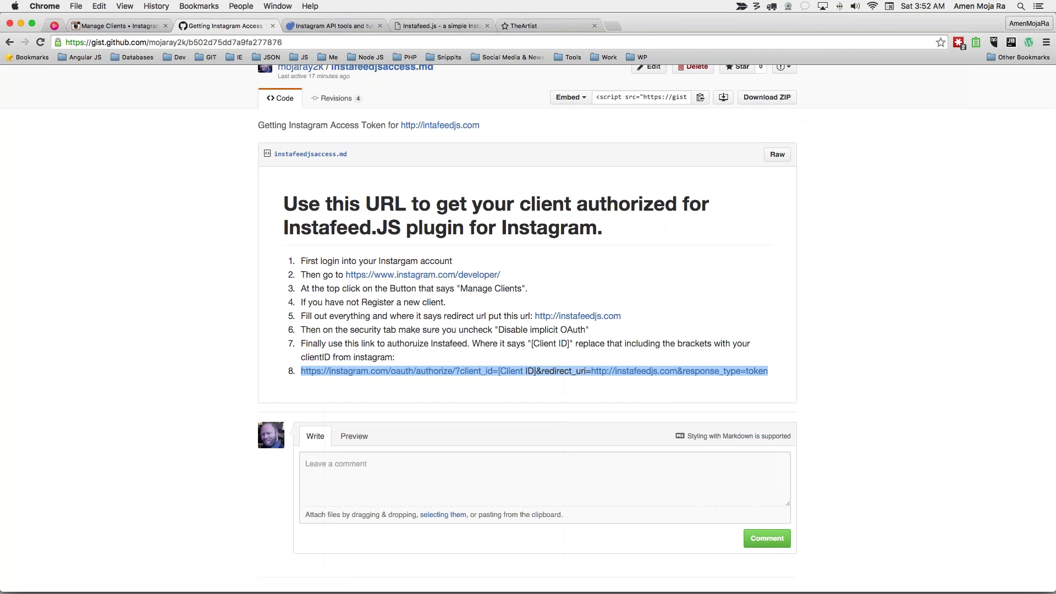
Paste the copied authorize URL into a new tab's address bar.
{"action": "left_click", "coordinate": [611, 25]}
{"action": "right_click", "coordinate": [551, 40]}
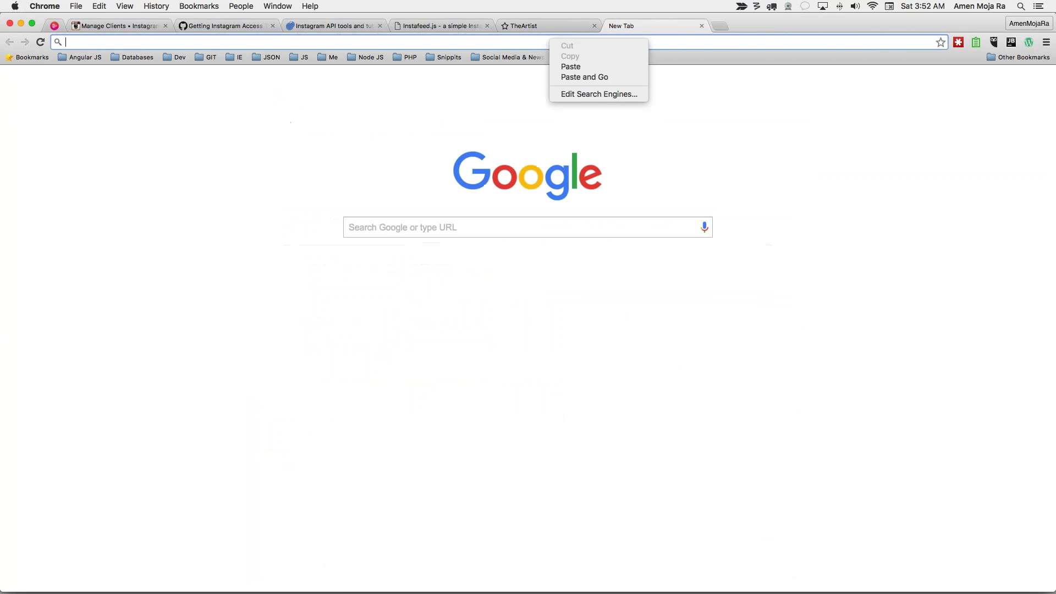
{"action": "left_click", "coordinate": [579, 65]}
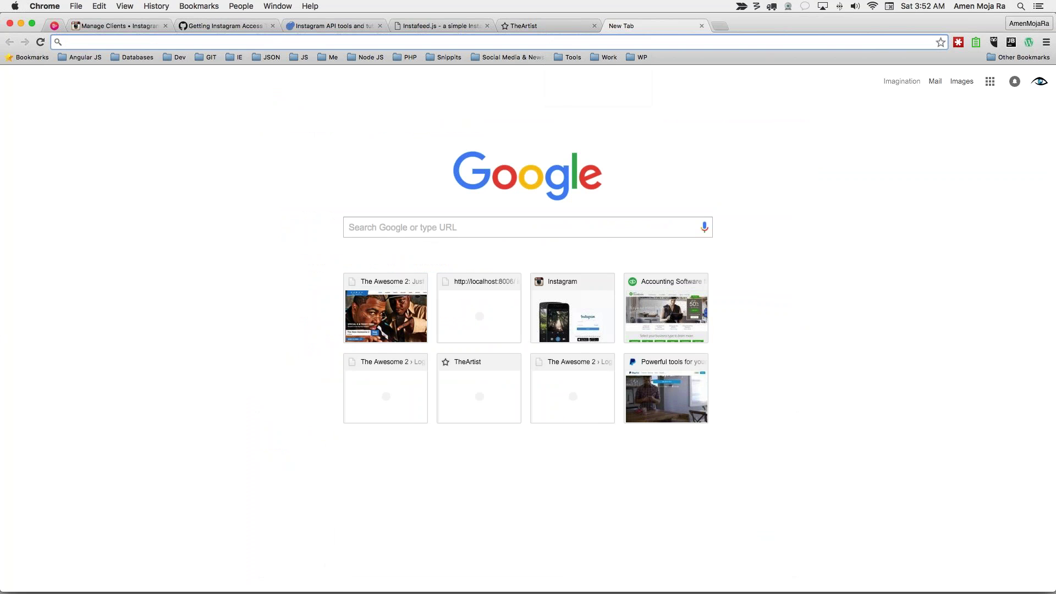
{"action": "right_click", "coordinate": [574, 41]}
{"action": "left_click", "coordinate": [598, 68]}
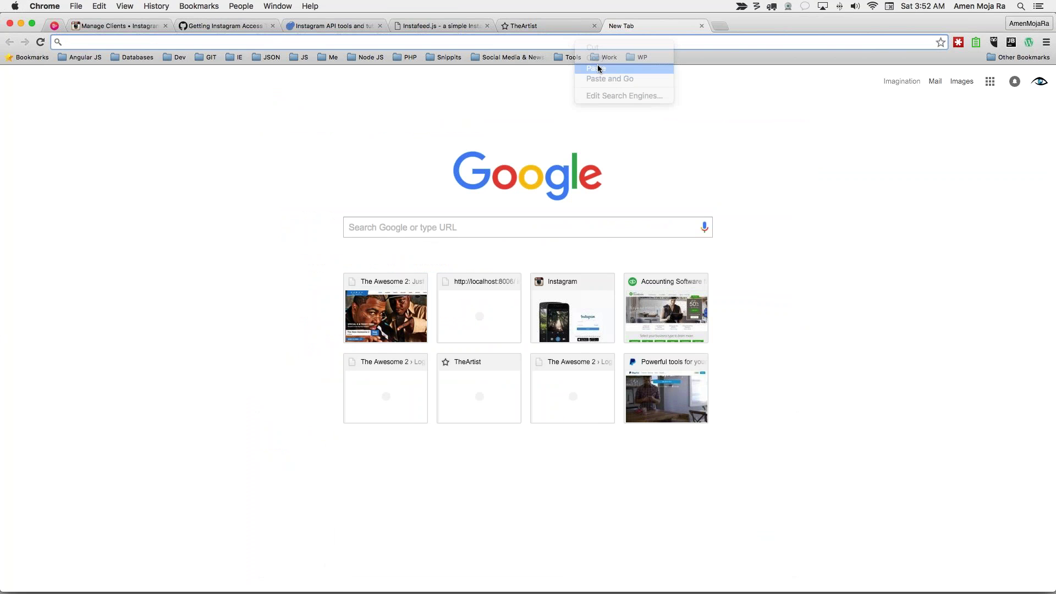
{"action": "left_click", "coordinate": [464, 112]}
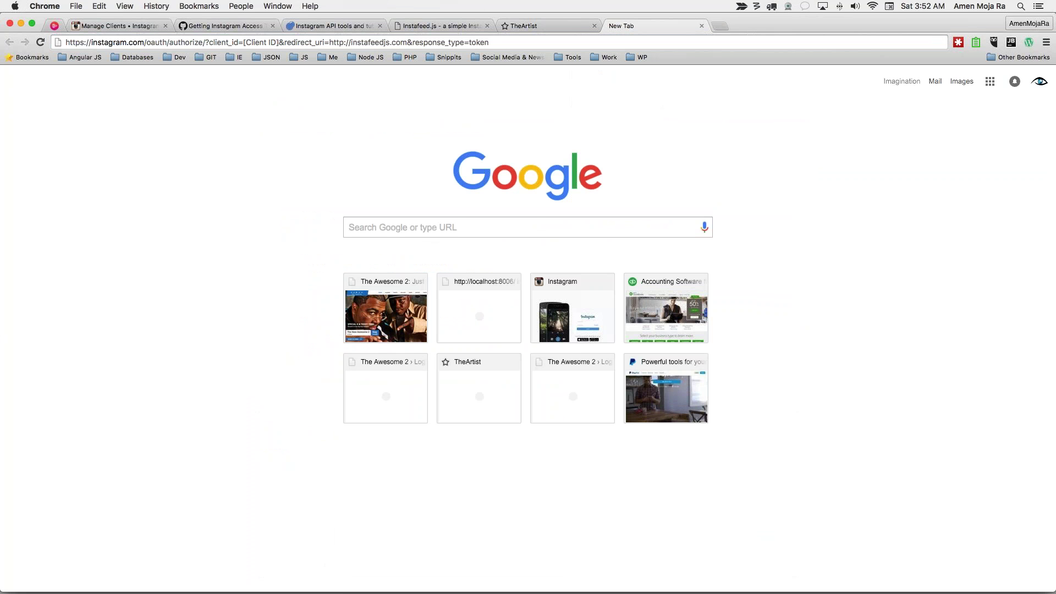
Copy the app's Client ID and paste it over the [Client ID] placeholder in the URL.
{"action": "left_click", "coordinate": [133, 26]}
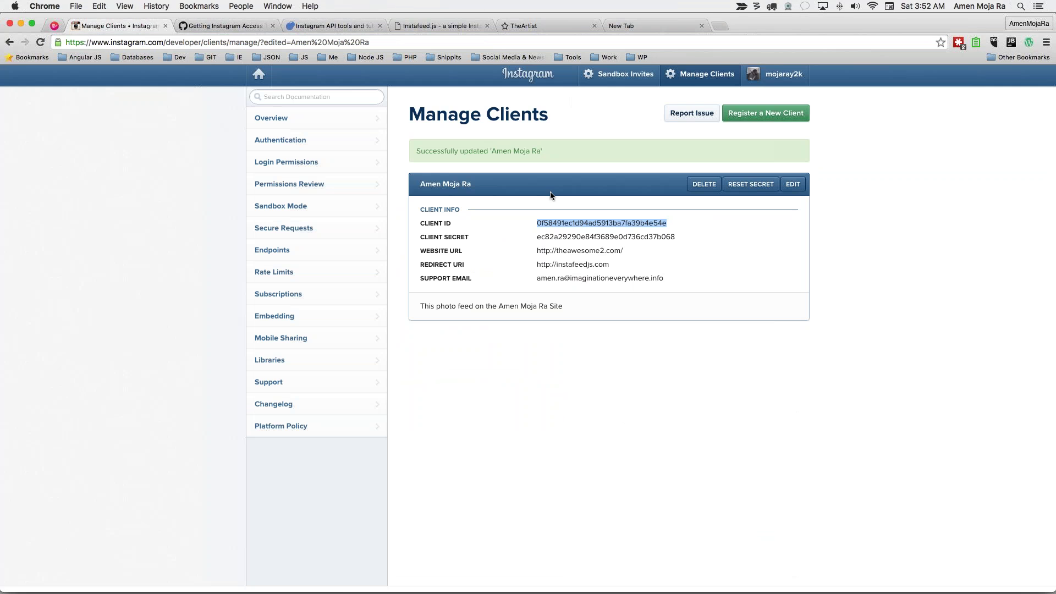
{"action": "right_click", "coordinate": [599, 221]}
{"action": "left_click", "coordinate": [613, 241]}
{"action": "left_click", "coordinate": [646, 23]}
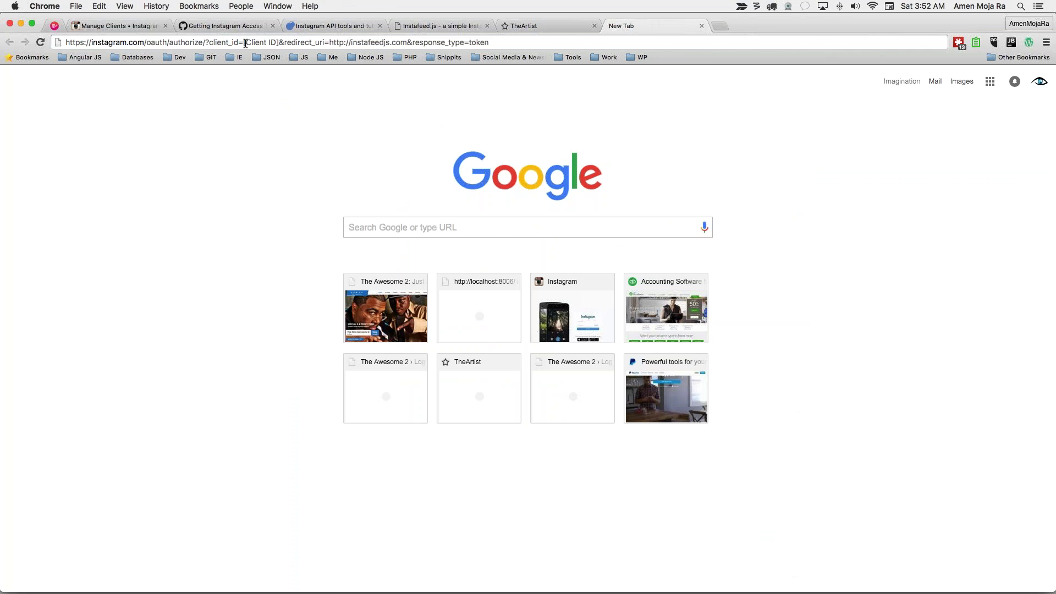
{"action": "left_click_drag", "start_coordinate": [244, 42], "coordinate": [280, 42]}
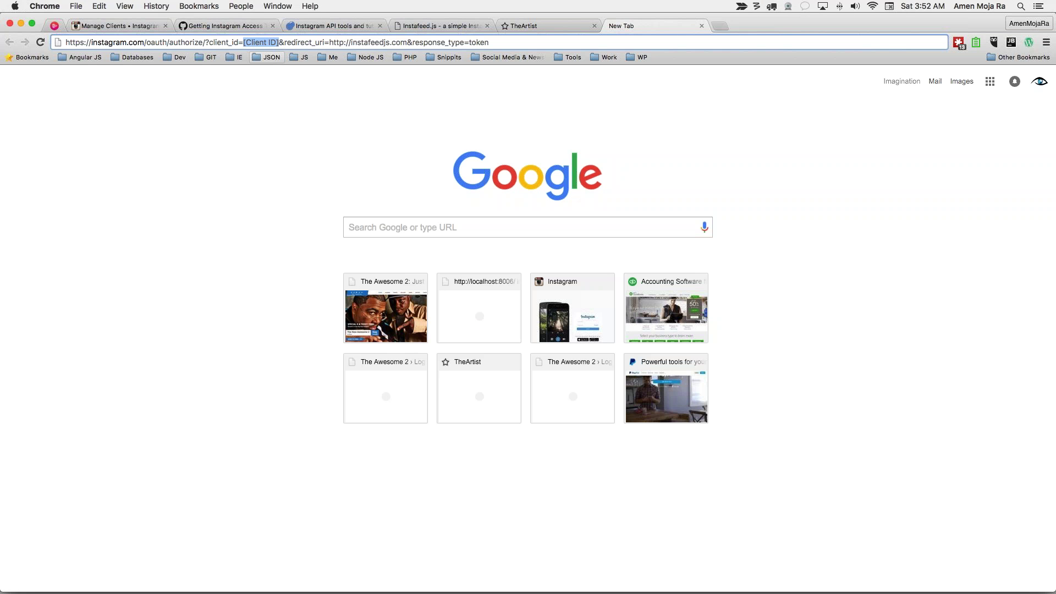
{"action": "key", "text": "super+v"}
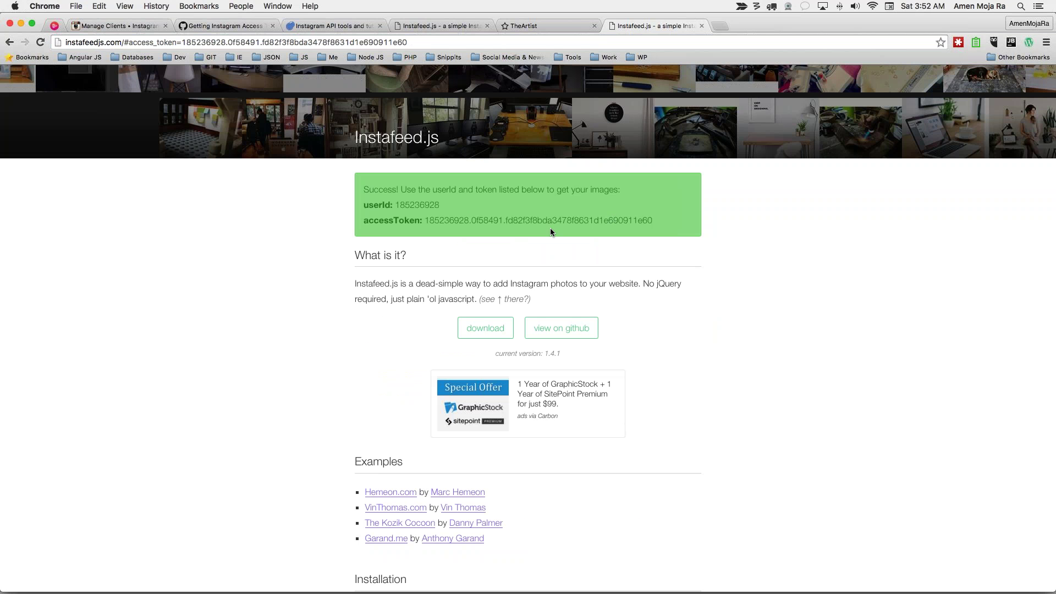
Copy the accessToken value from the green success box and check the userId value.
{"action": "double_click", "coordinate": [454, 221]}
{"action": "left_click_drag", "start_coordinate": [652, 220], "coordinate": [466, 222]}
{"action": "right_click", "coordinate": [424, 222]}
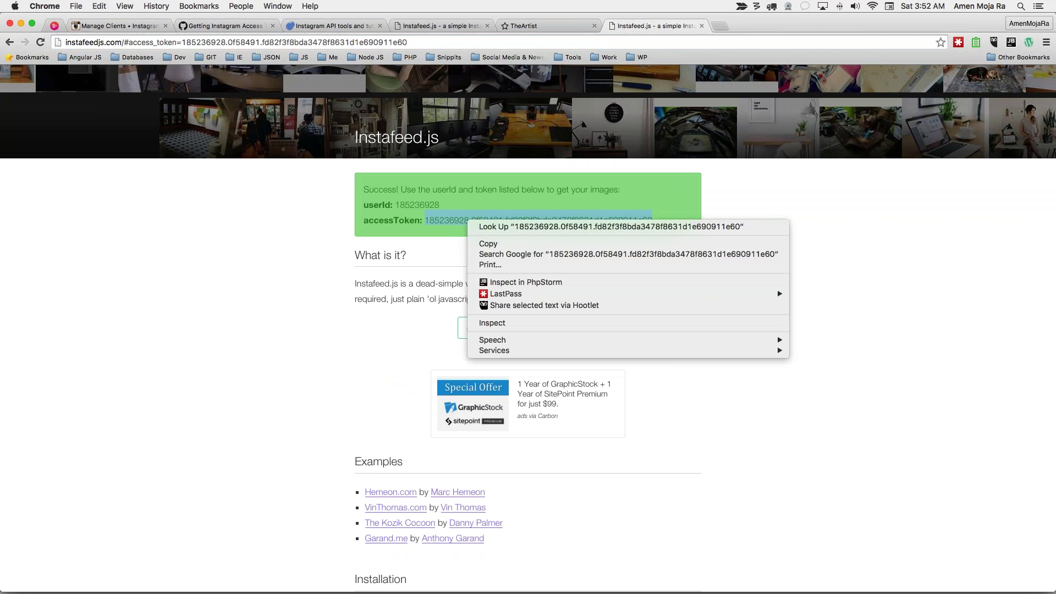
{"action": "left_click", "coordinate": [501, 242]}
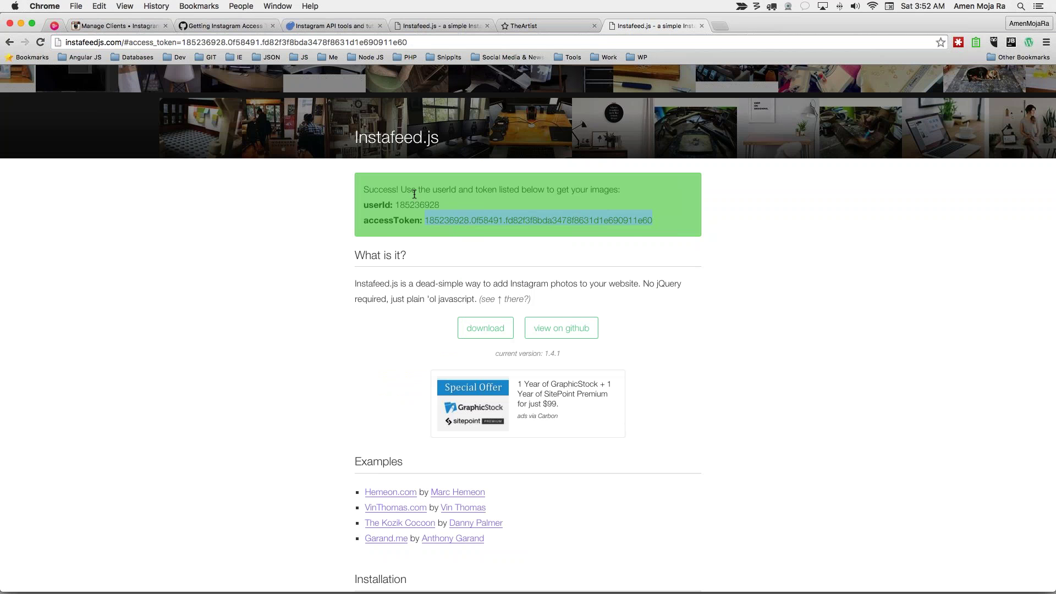
{"action": "left_click_drag", "start_coordinate": [396, 205], "coordinate": [439, 202]}
{"action": "left_click", "coordinate": [433, 203]}
{"action": "scroll", "coordinate": [850, 372], "scroll_direction": "down", "scroll_amount": 15}
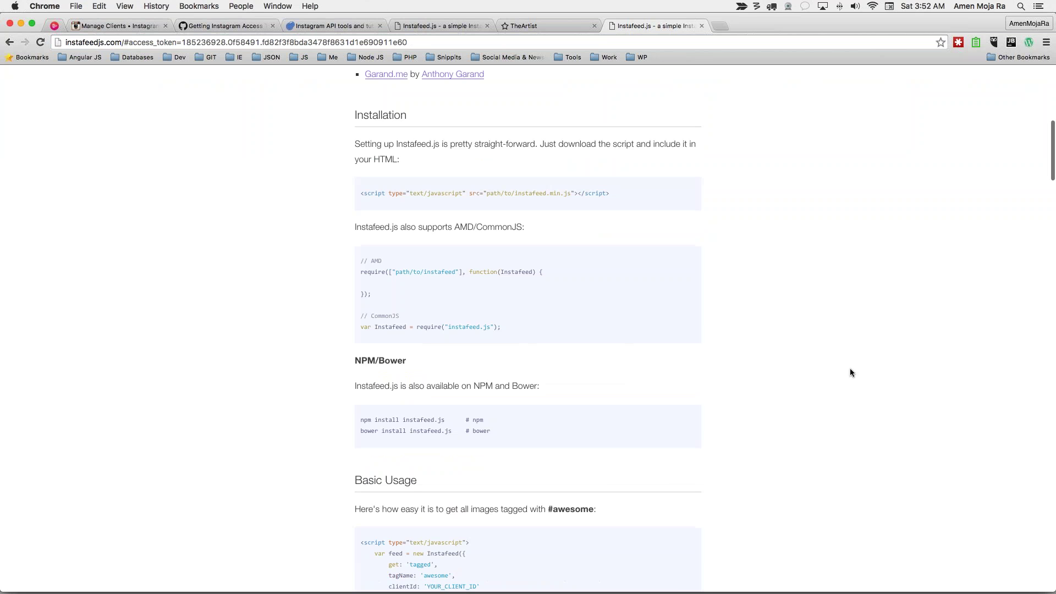
{"action": "key", "text": "ctrl+Up"}
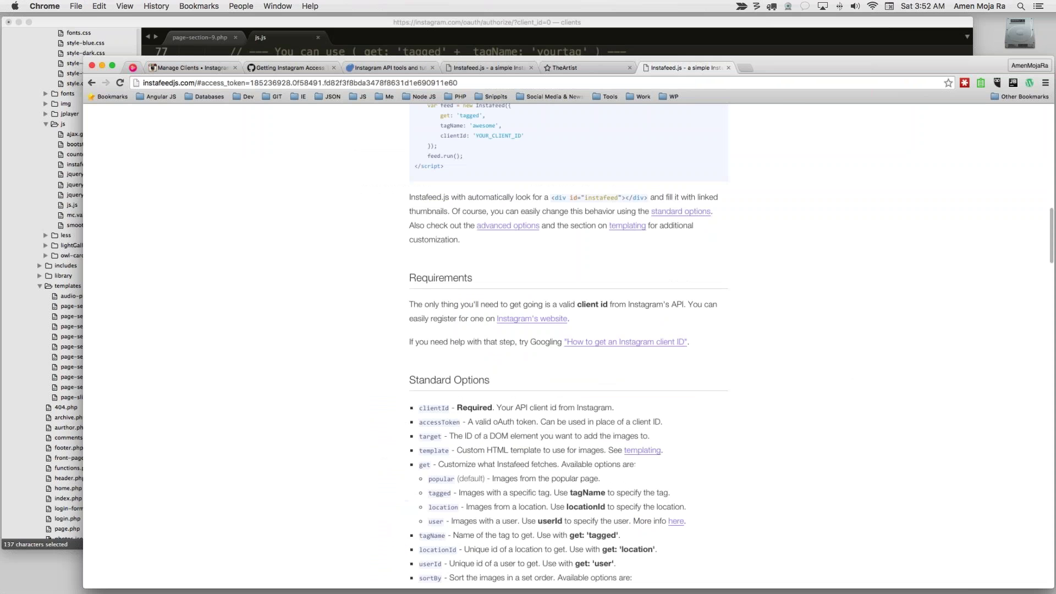
{"action": "left_click", "coordinate": [358, 193]}
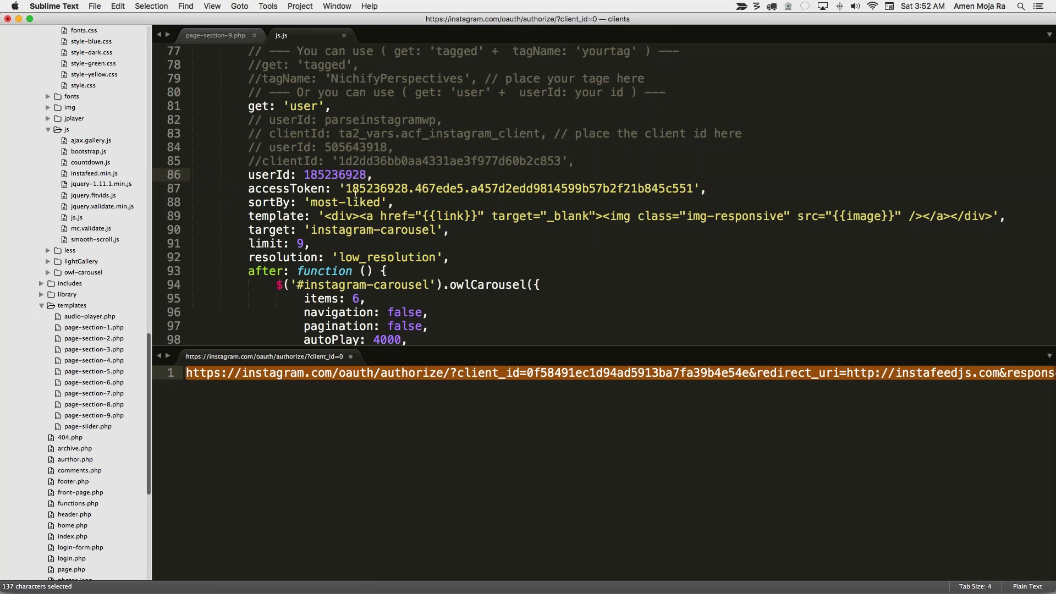
{"action": "double_click", "coordinate": [250, 174]}
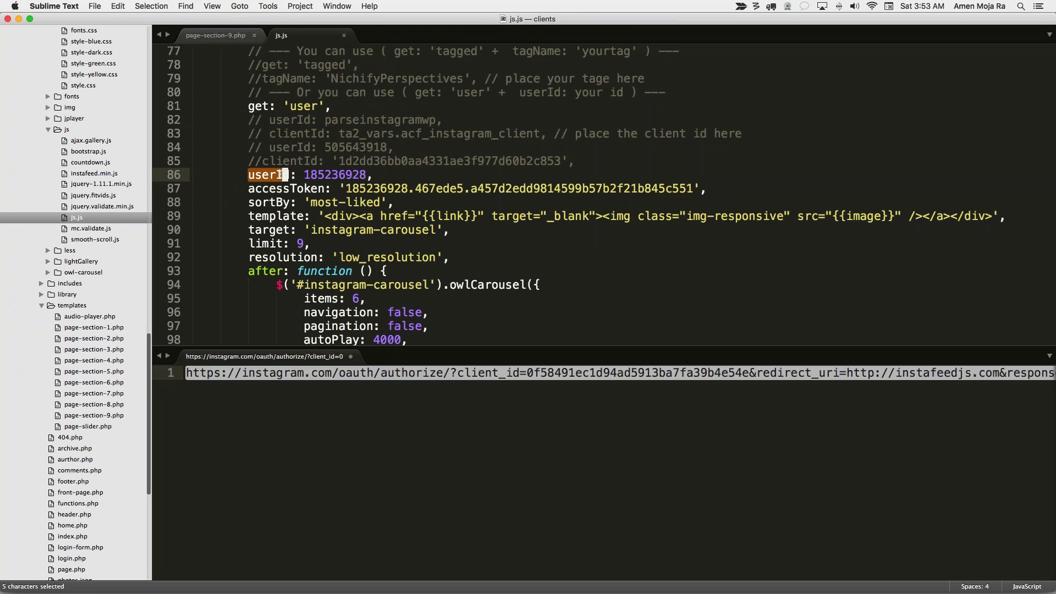
{"action": "left_click_drag", "start_coordinate": [304, 174], "coordinate": [668, 188]}
{"action": "scroll", "coordinate": [473, 168], "scroll_direction": "up", "scroll_amount": 3}
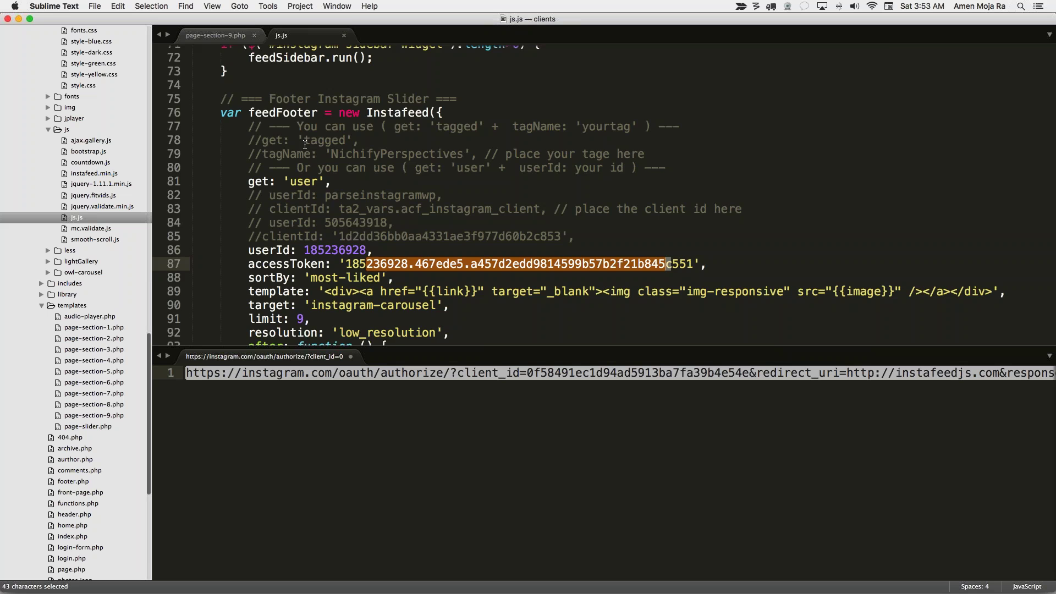
{"action": "scroll", "coordinate": [330, 154], "scroll_direction": "down", "scroll_amount": 3}
{"action": "scroll", "coordinate": [336, 196], "scroll_direction": "down", "scroll_amount": 6}
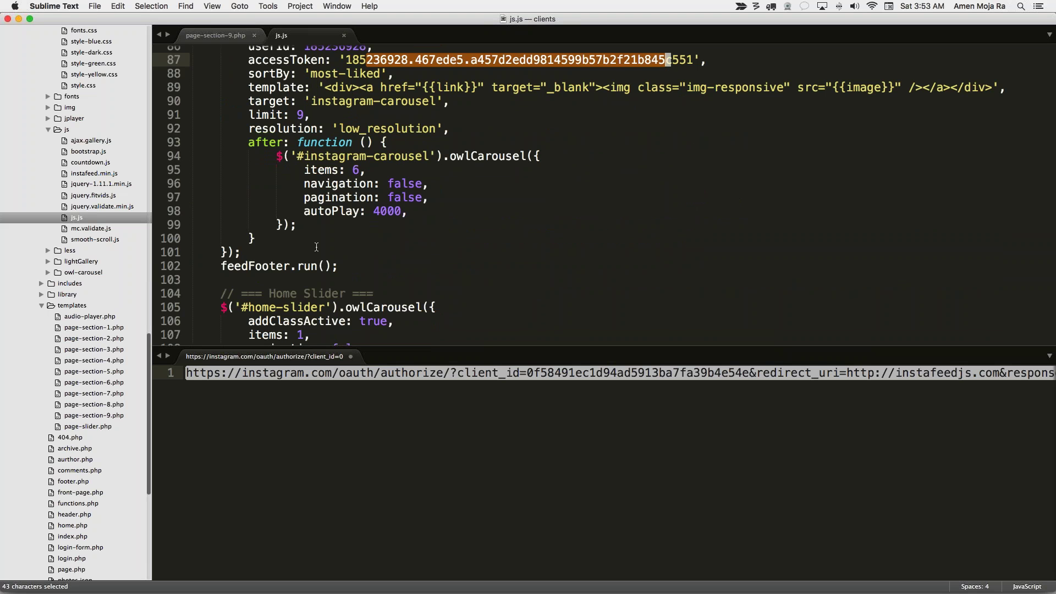
{"action": "left_click_drag", "start_coordinate": [216, 266], "coordinate": [341, 266]}
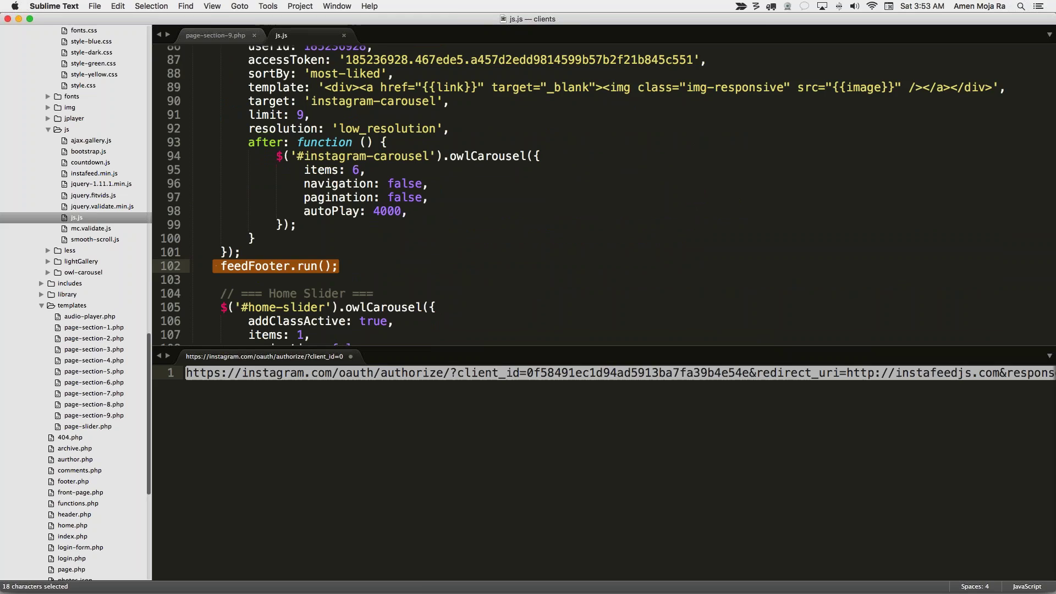
{"action": "key", "text": "ctrl+Up"}
{"action": "left_click", "coordinate": [392, 221]}
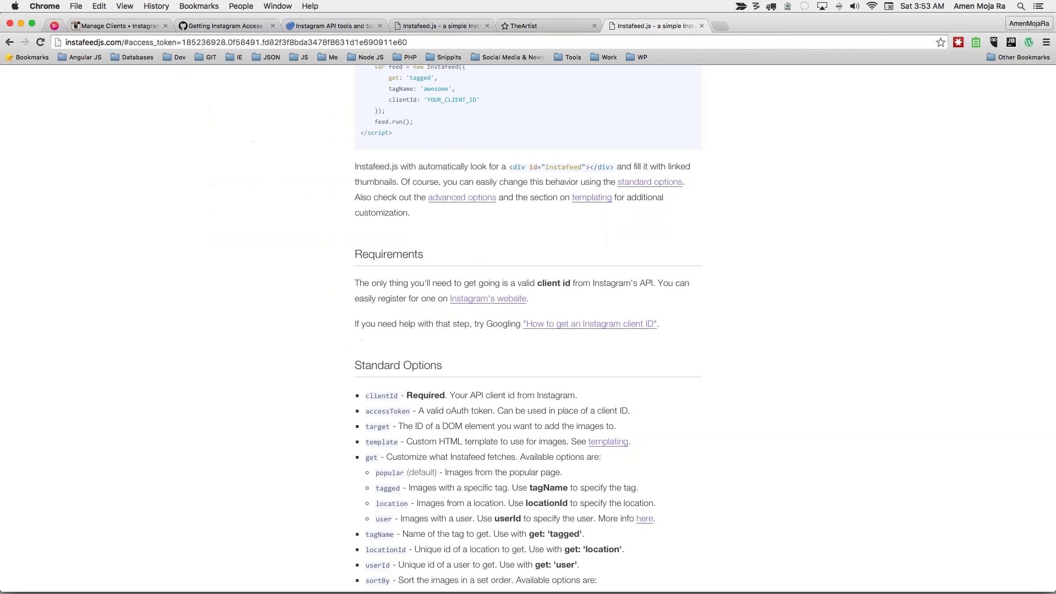
{"action": "left_click", "coordinate": [525, 26]}
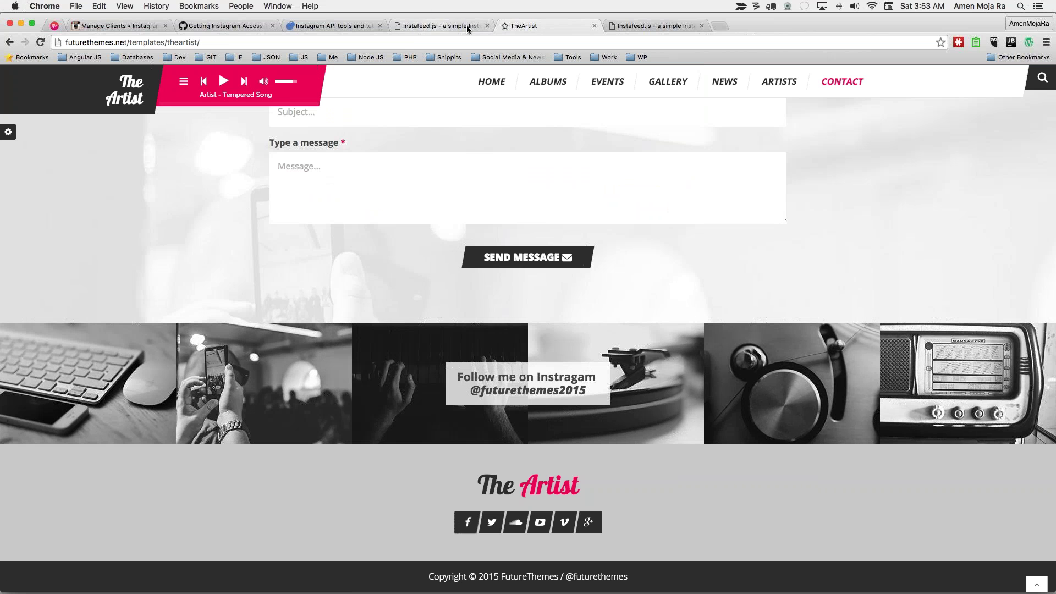
{"action": "left_click", "coordinate": [660, 23]}
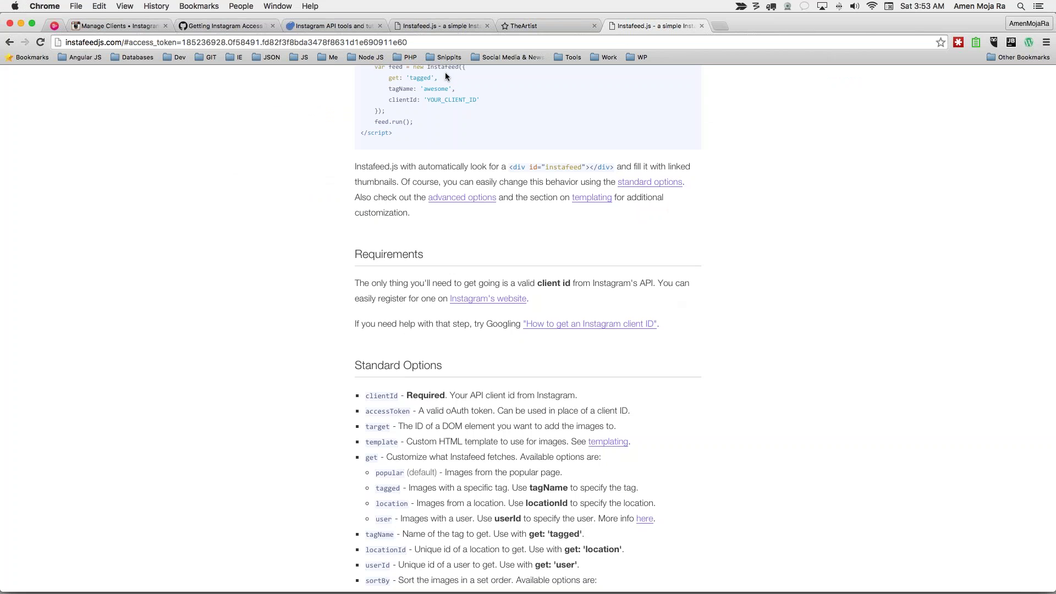
{"action": "scroll", "coordinate": [545, 135], "scroll_direction": "up", "scroll_amount": 12}
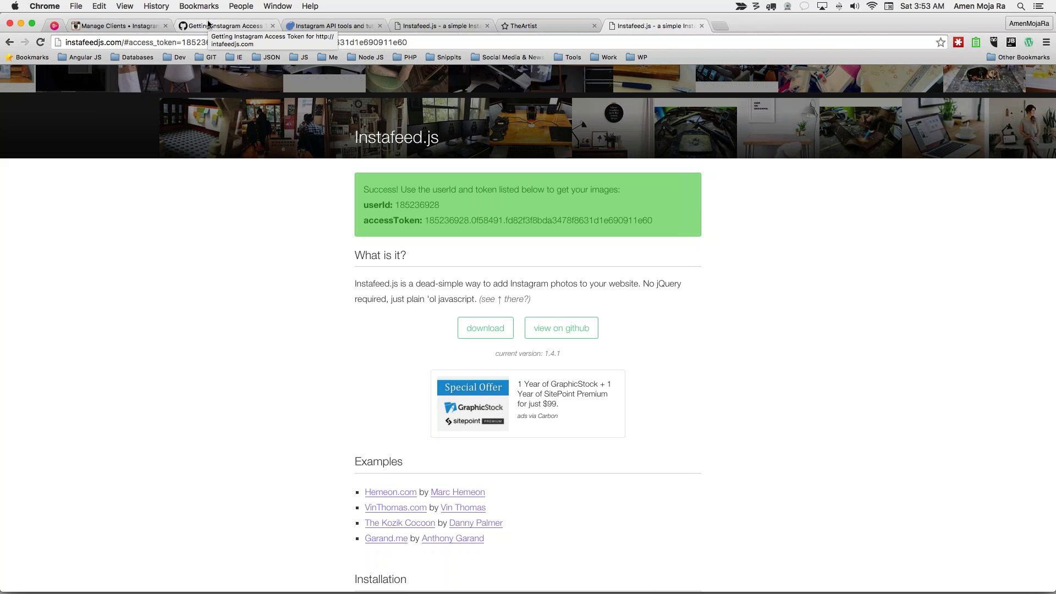
Enter the account's Instagram username in jelled.com's User Id Lookup Tool and select the returned User ID.
{"action": "left_click", "coordinate": [339, 27]}
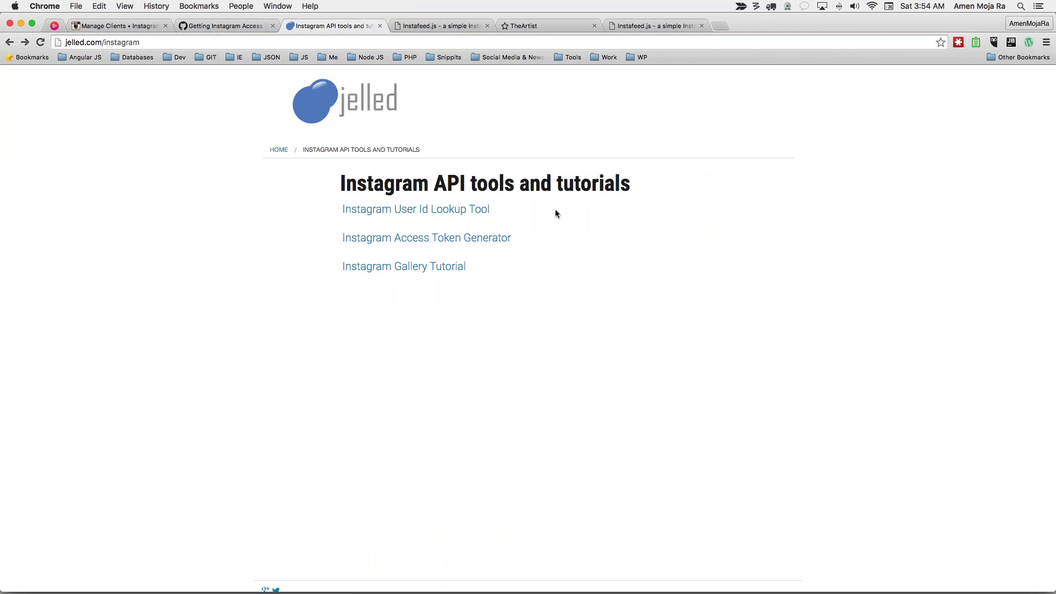
{"action": "left_click", "coordinate": [441, 214]}
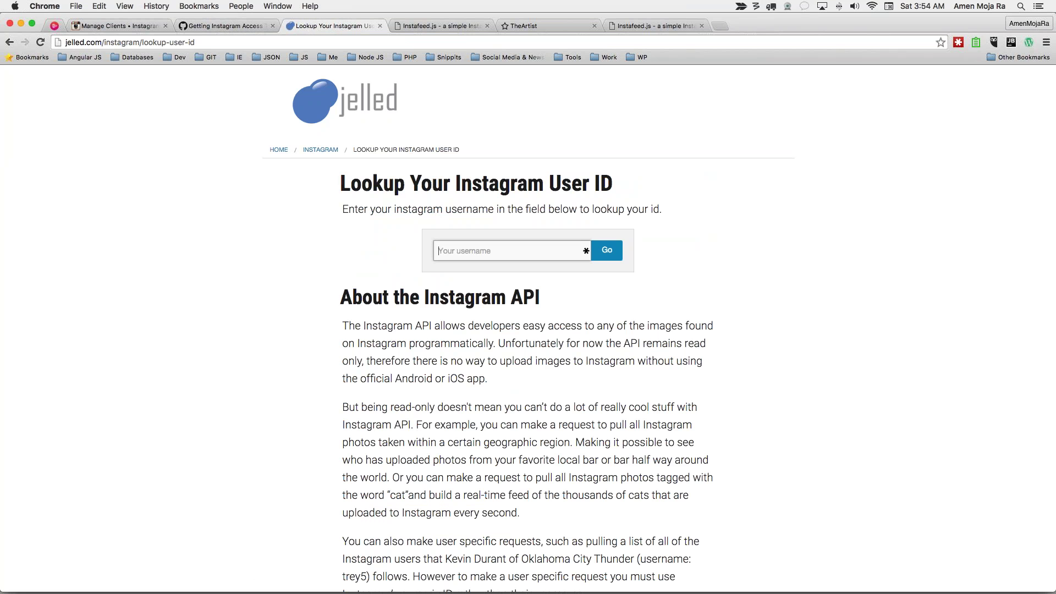
{"action": "type", "text": "mojaray2k"}
{"action": "left_click", "coordinate": [606, 251]}
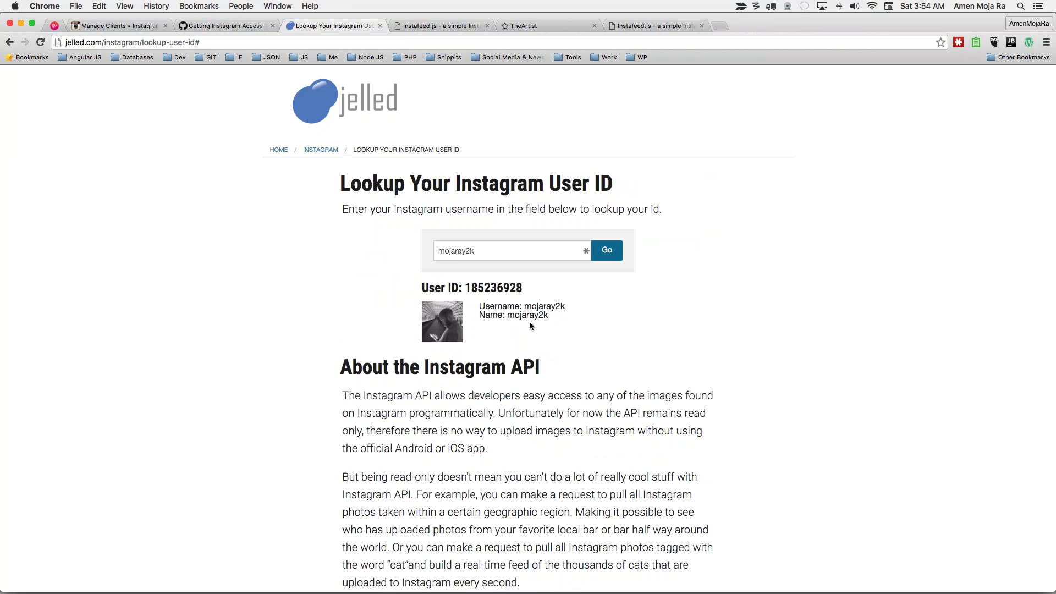
{"action": "left_click_drag", "start_coordinate": [465, 286], "coordinate": [471, 286]}
{"action": "scroll", "coordinate": [573, 287], "scroll_direction": "down", "scroll_amount": 1}
{"action": "left_click_drag", "start_coordinate": [573, 287], "coordinate": [540, 275]}
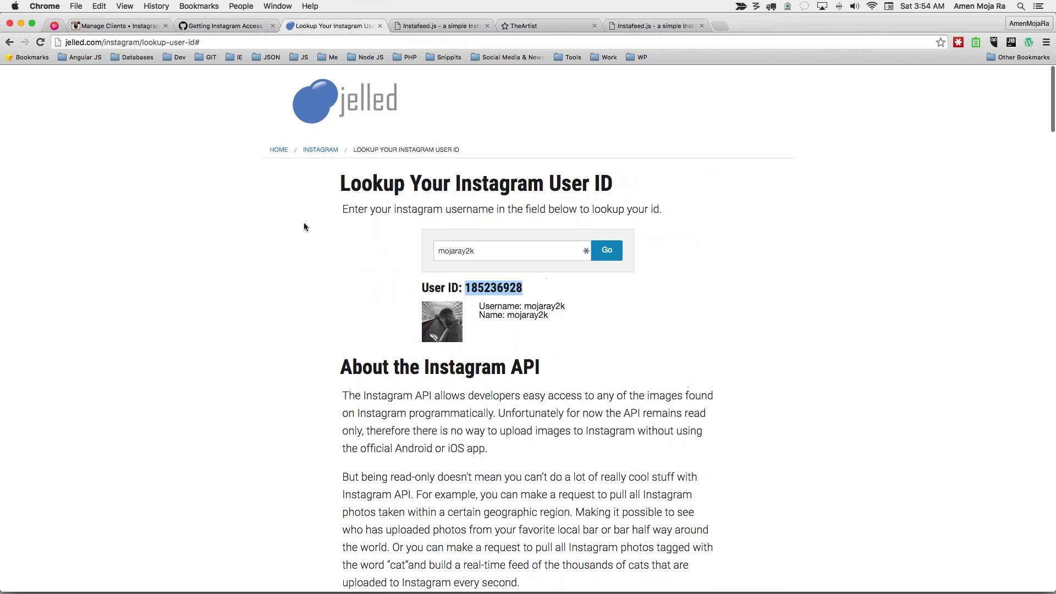
{"action": "scroll", "coordinate": [303, 222], "scroll_direction": "up", "scroll_amount": 1}
{"action": "left_click", "coordinate": [10, 42]}
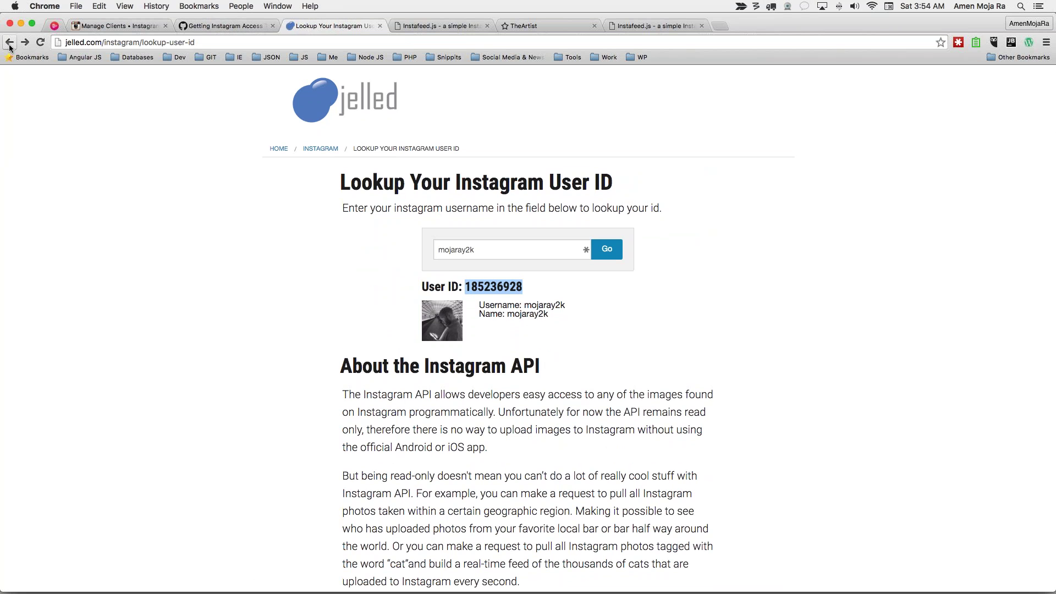
Select Step 3's authorize URL in the Instagram Access Token Generator guide, then return to the tools list.
{"action": "left_click", "coordinate": [9, 46]}
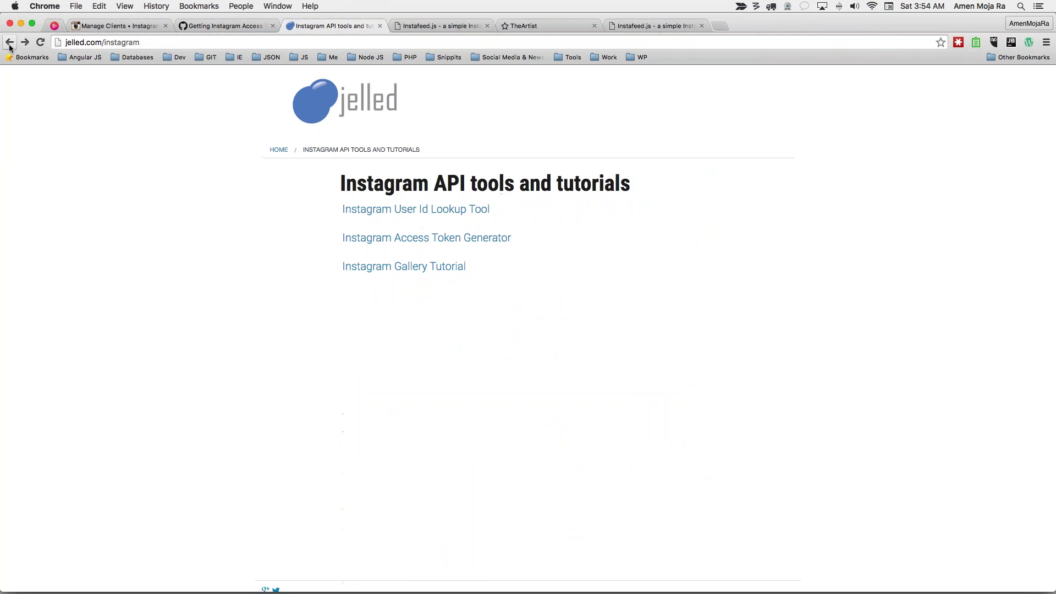
{"action": "left_click", "coordinate": [379, 238]}
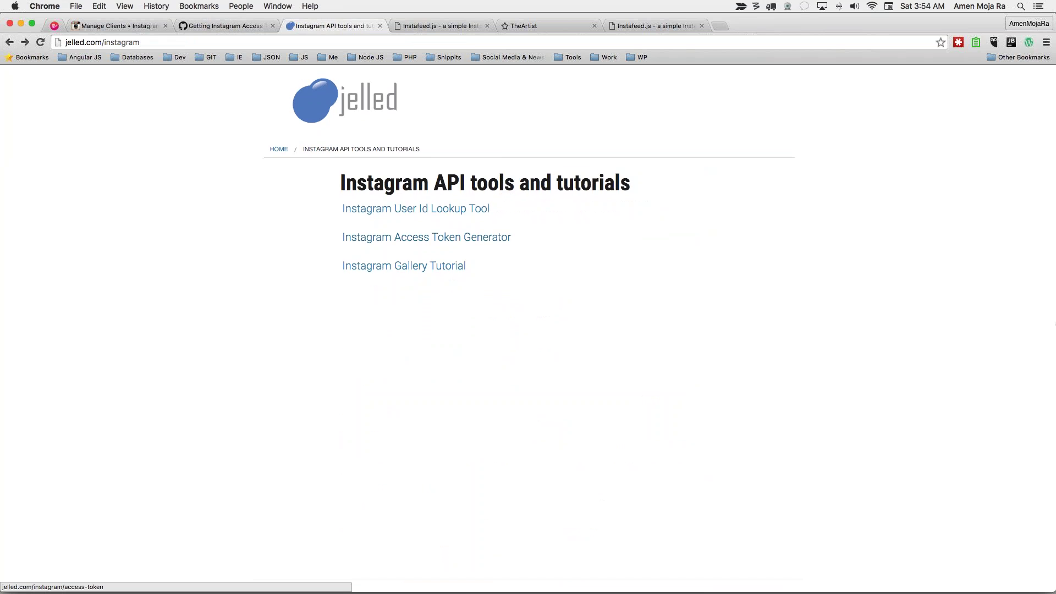
{"action": "scroll", "coordinate": [527, 329], "scroll_direction": "down", "scroll_amount": 10}
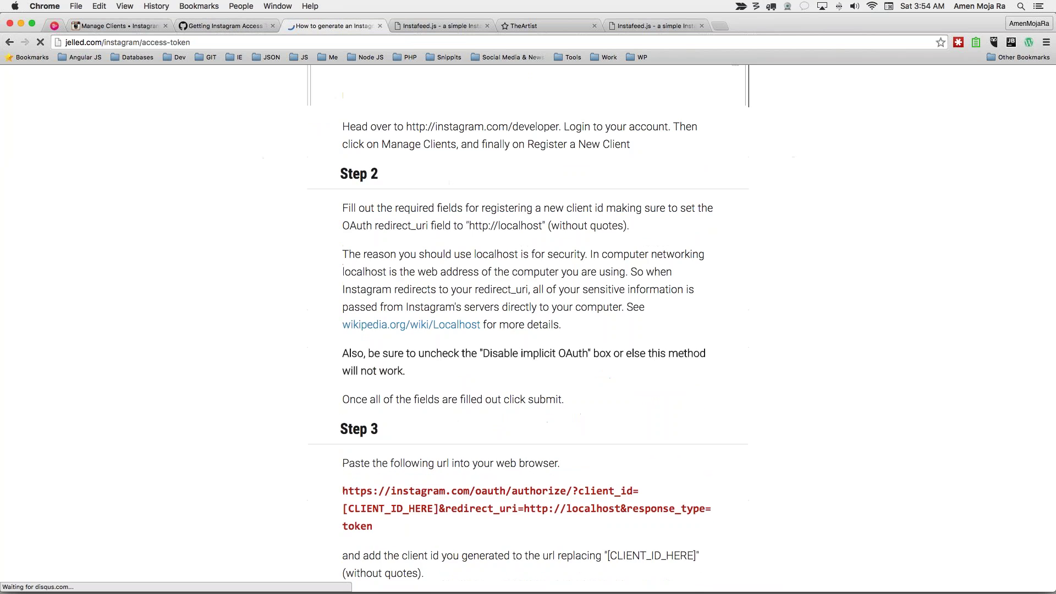
{"action": "scroll", "coordinate": [523, 388], "scroll_direction": "down", "scroll_amount": 10}
{"action": "scroll", "coordinate": [522, 388], "scroll_direction": "up", "scroll_amount": 6}
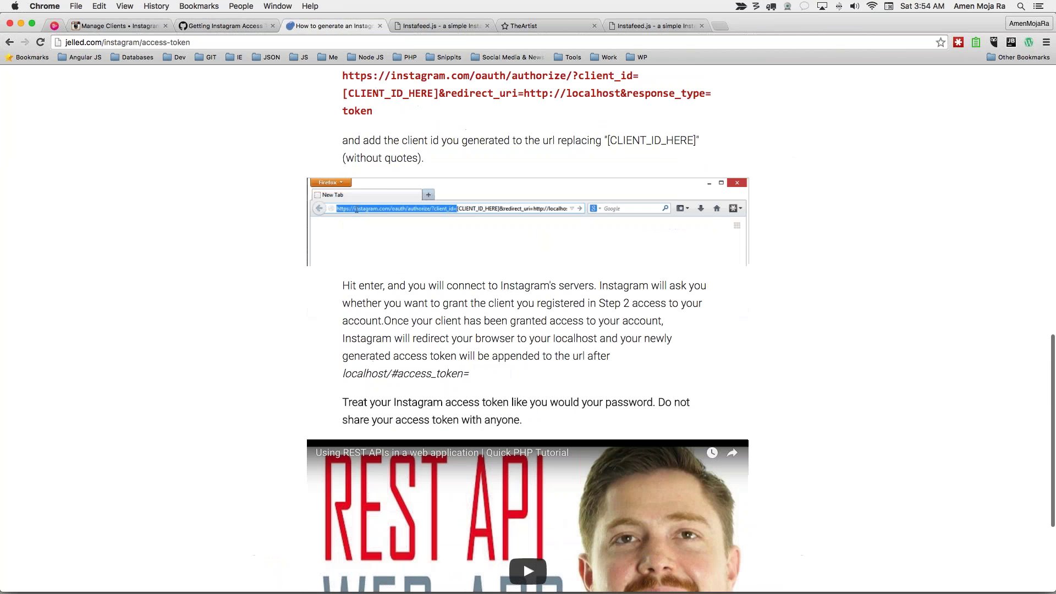
{"action": "left_click_drag", "start_coordinate": [342, 216], "coordinate": [494, 255]}
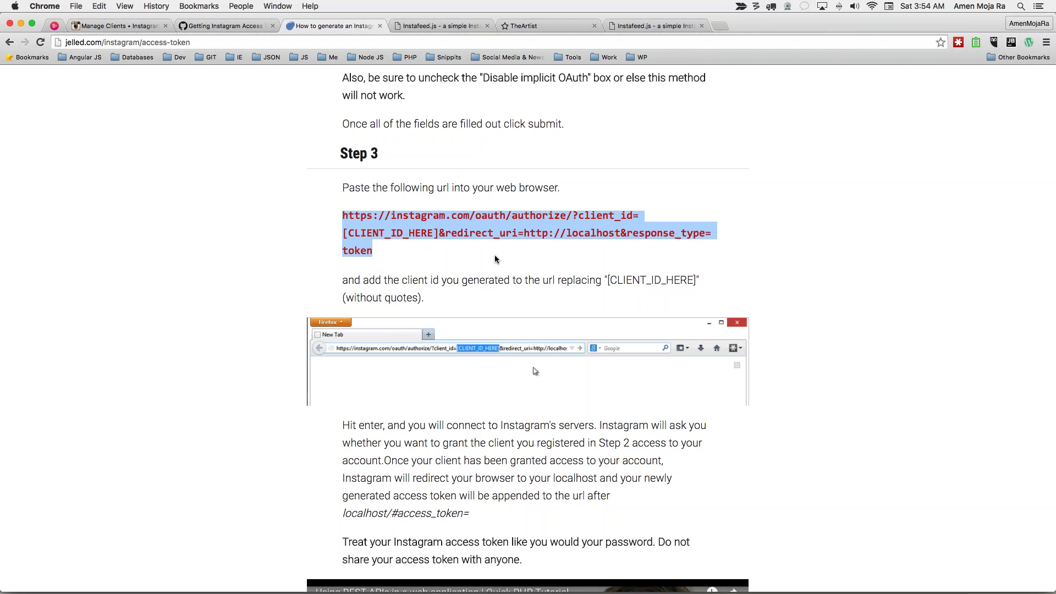
{"action": "left_click", "coordinate": [441, 233]}
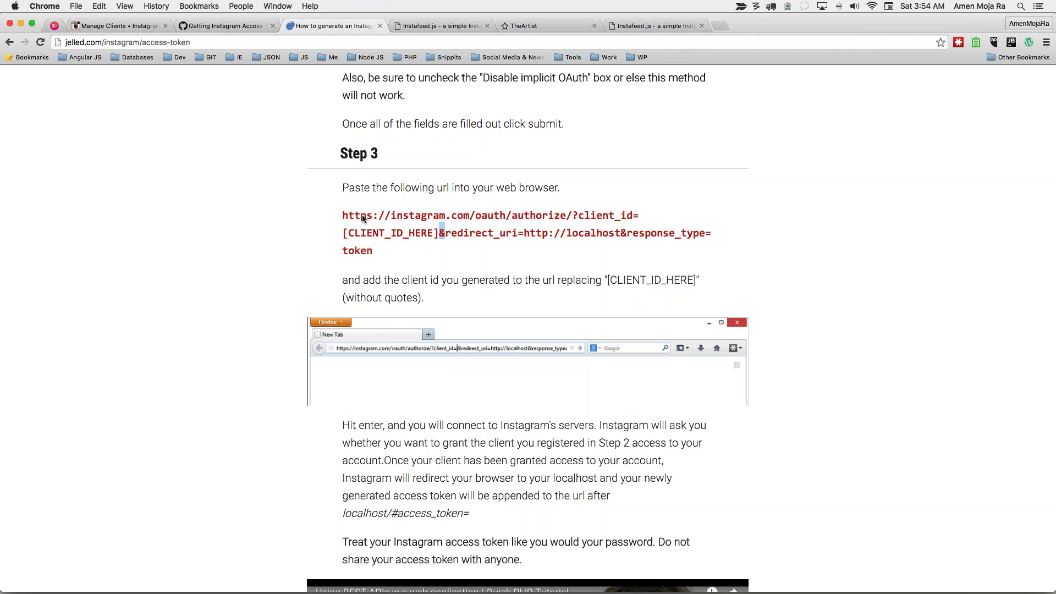
{"action": "left_click_drag", "start_coordinate": [344, 216], "coordinate": [546, 257]}
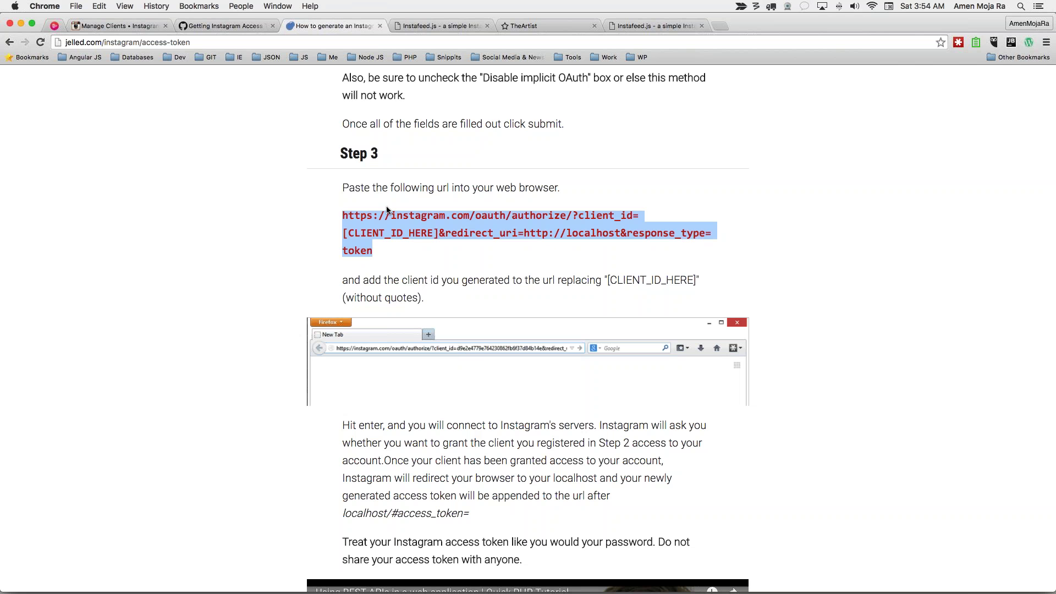
{"action": "left_click", "coordinate": [10, 43]}
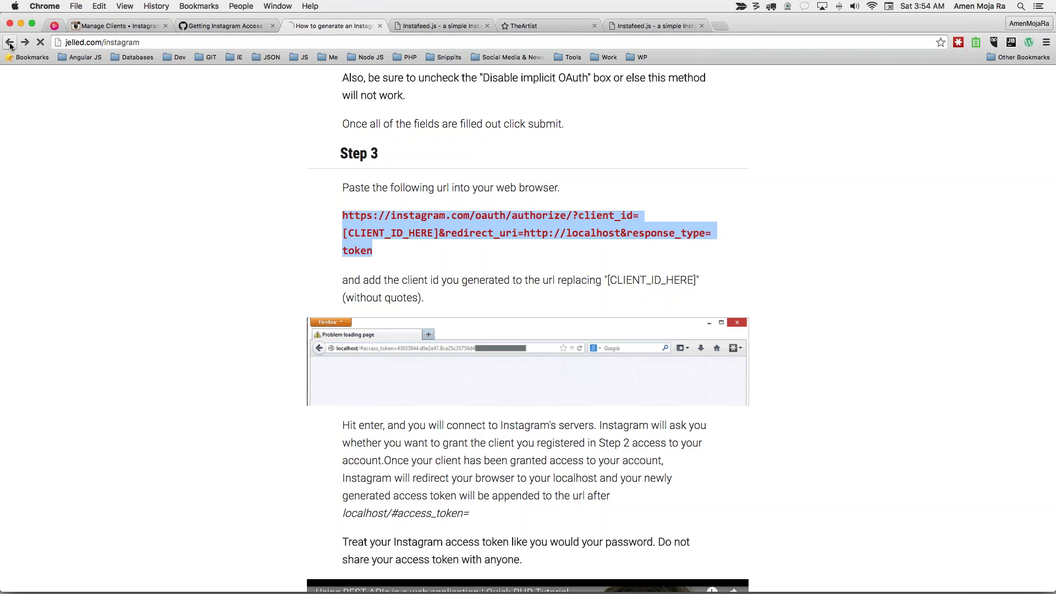